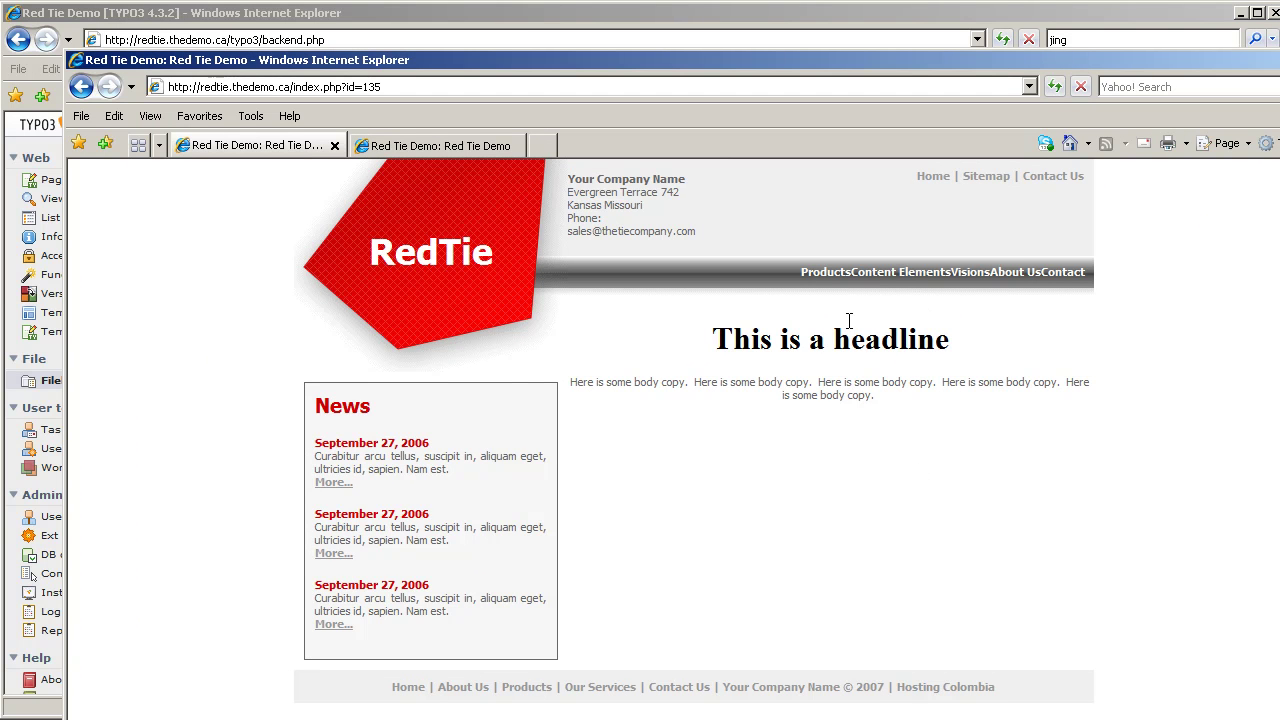
# Rearrange the windows to view the original RedTie design preview
pyautogui.moveTo(421, 68); pyautogui.dragTo(688, 386)
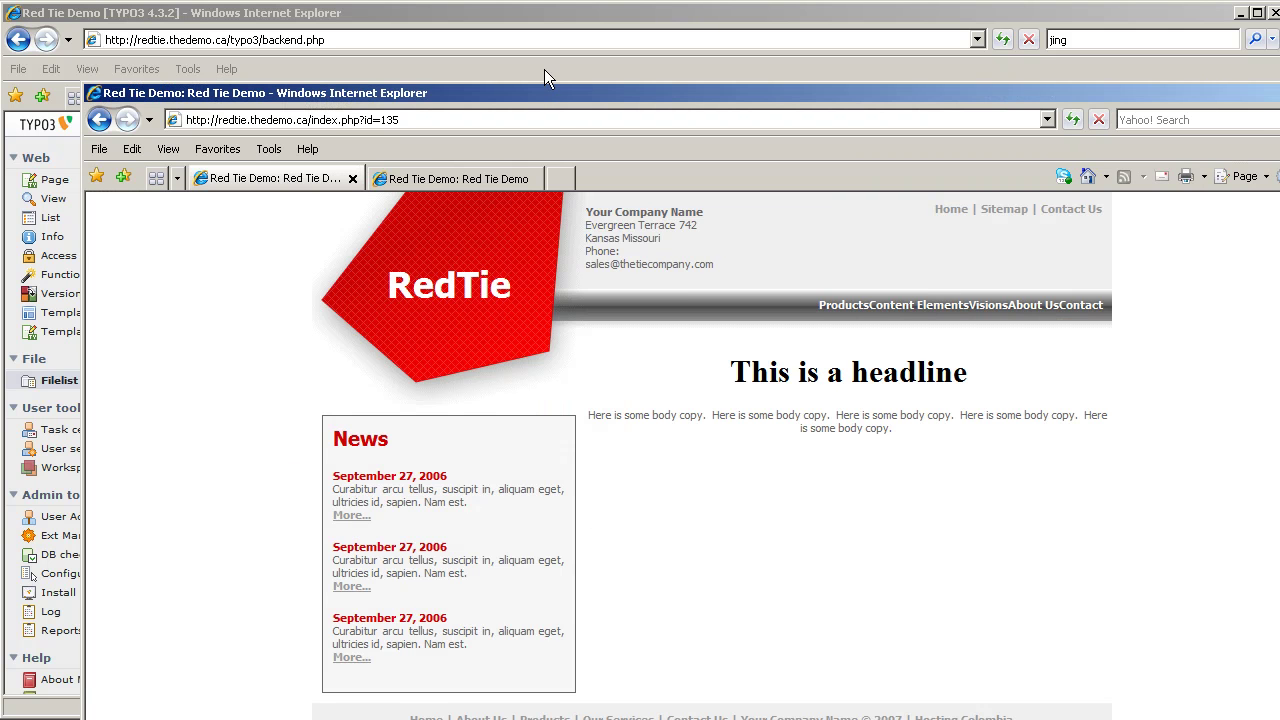
pyautogui.moveTo(543, 88); pyautogui.dragTo(541, 153)
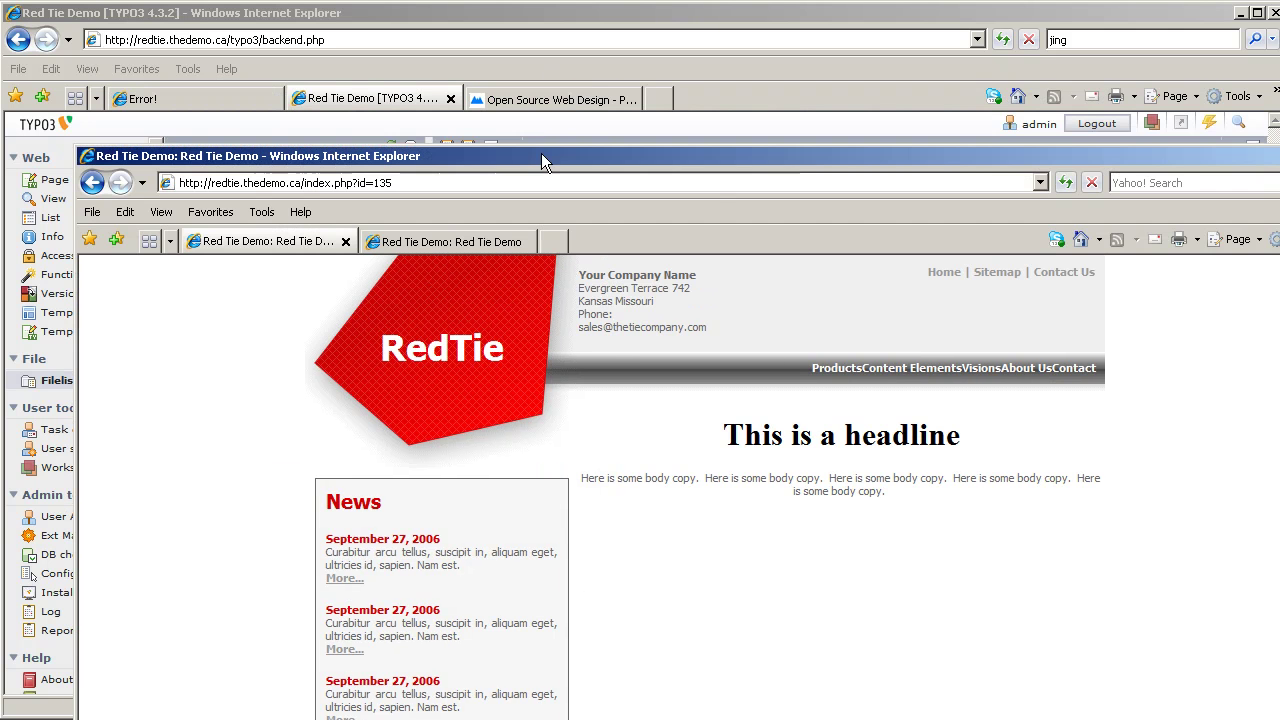
pyautogui.click(545, 100)
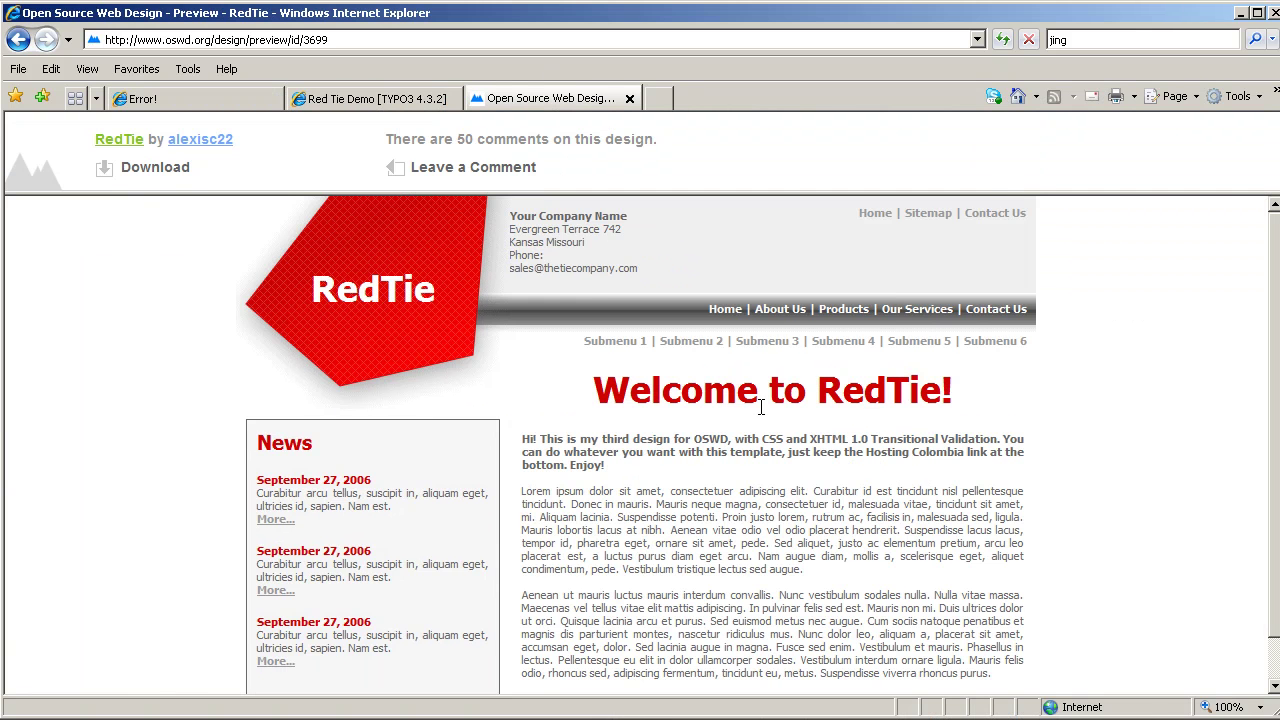
# Minimize the design preview and return to the TYPO3 style.css editor
pyautogui.hotkey('alt', 'Tab')
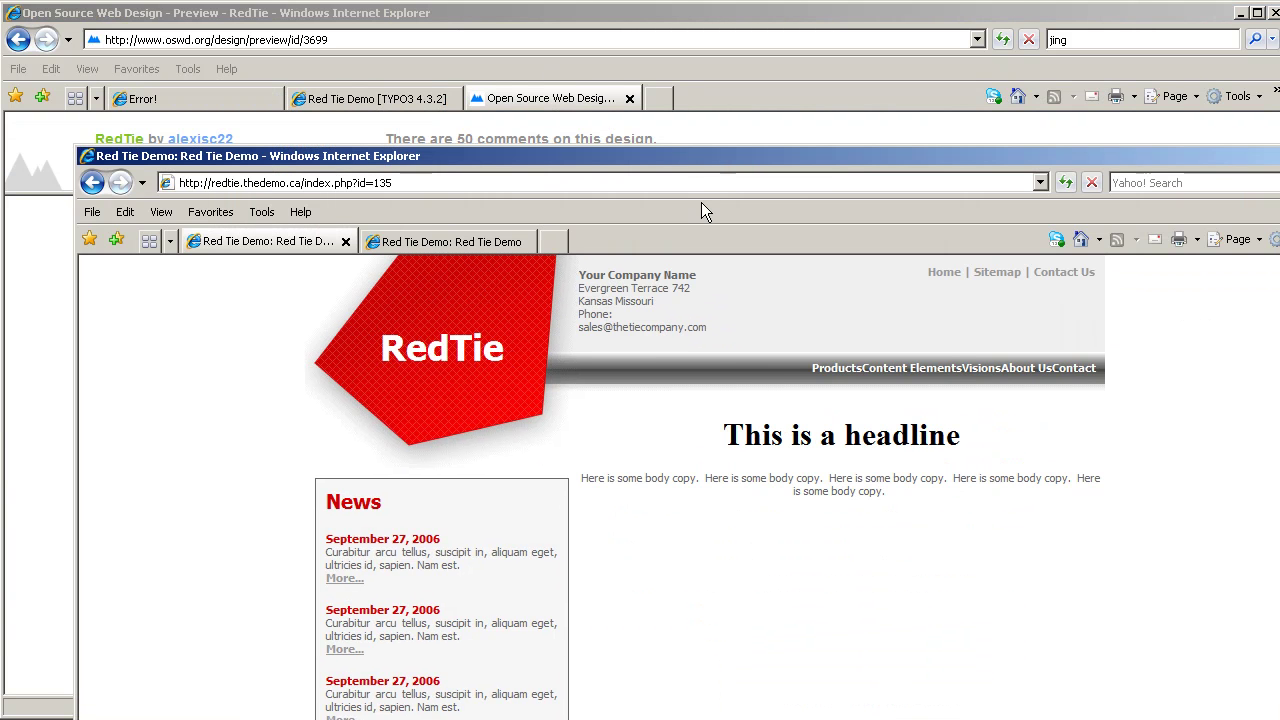
pyautogui.moveTo(699, 160); pyautogui.dragTo(668, 85)
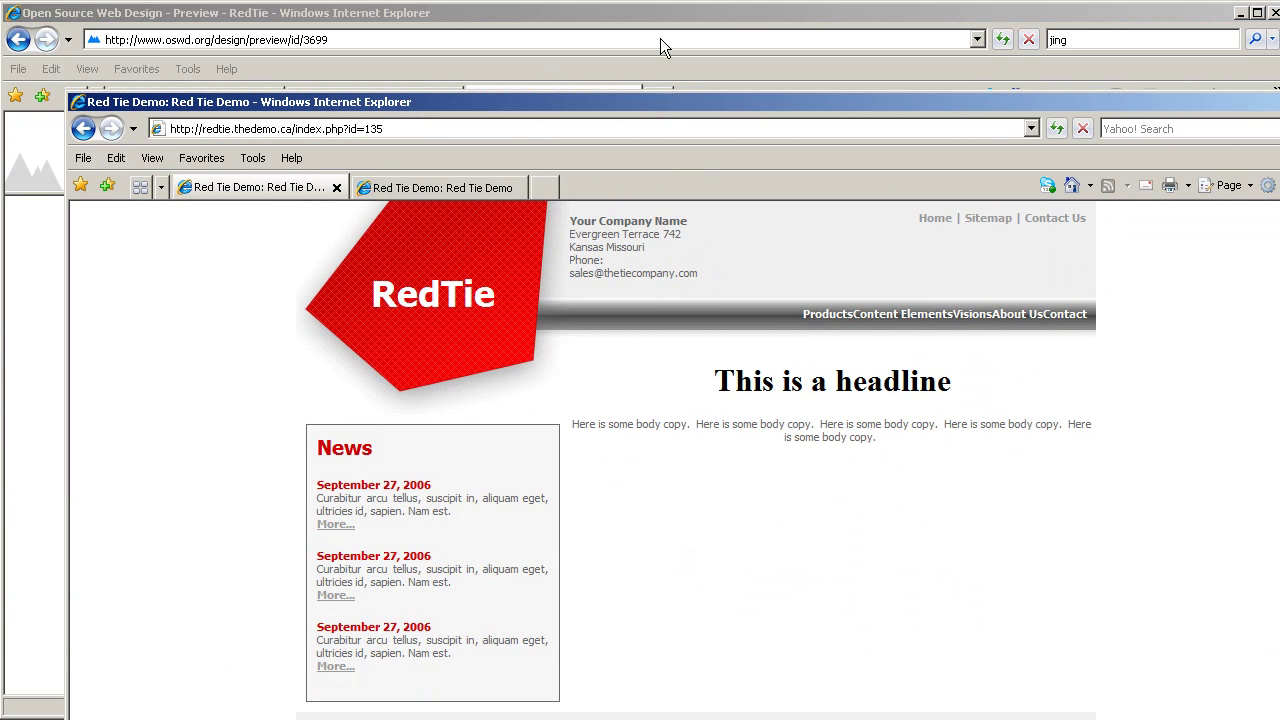
pyautogui.click(1239, 14)
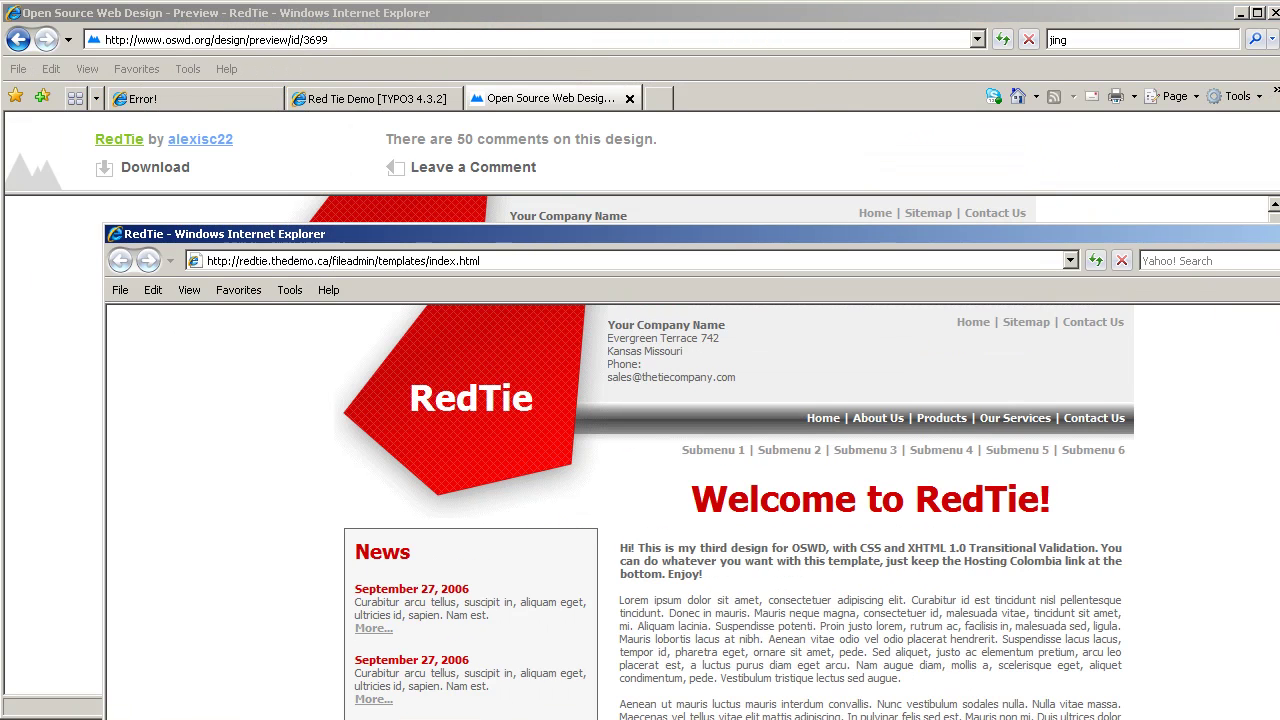
pyautogui.click(333, 98)
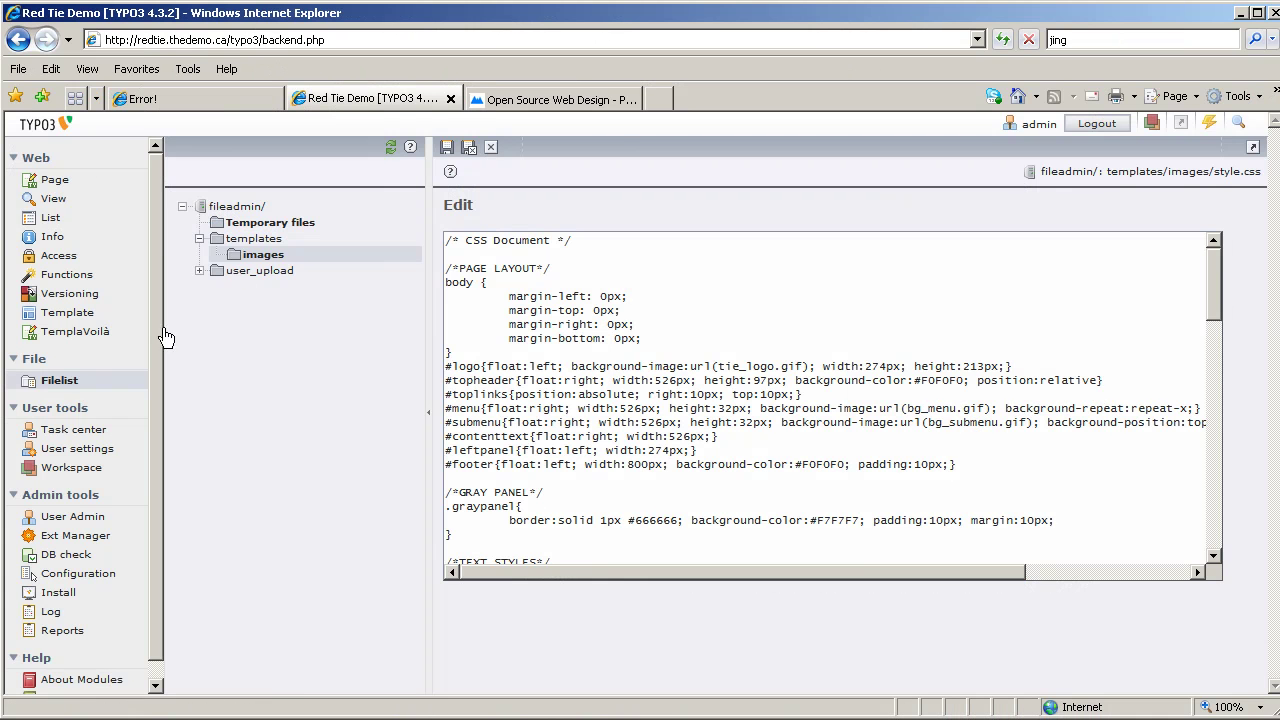
# Reload the Red Tie Demo front-end page, then return to the style.css editor
pyautogui.click(618, 451)
pyautogui.hotkey('alt', 'Tab')
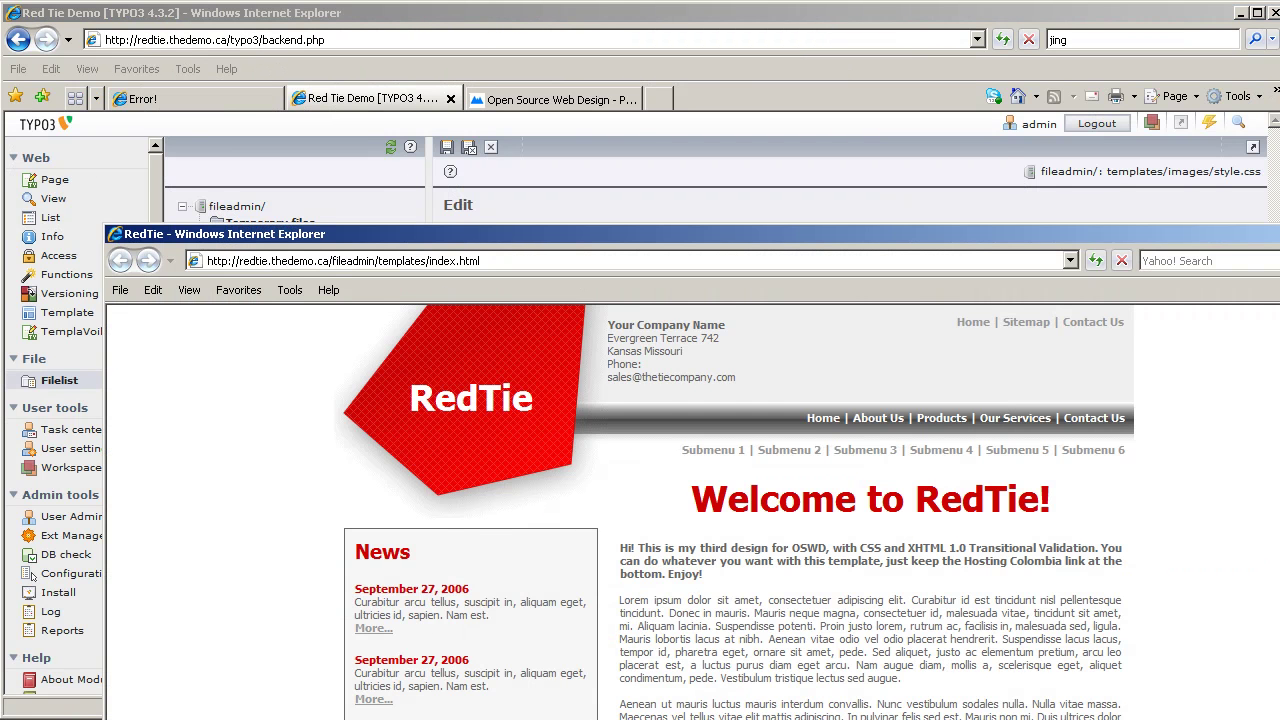
pyautogui.hotkey('alt', 'Tab')
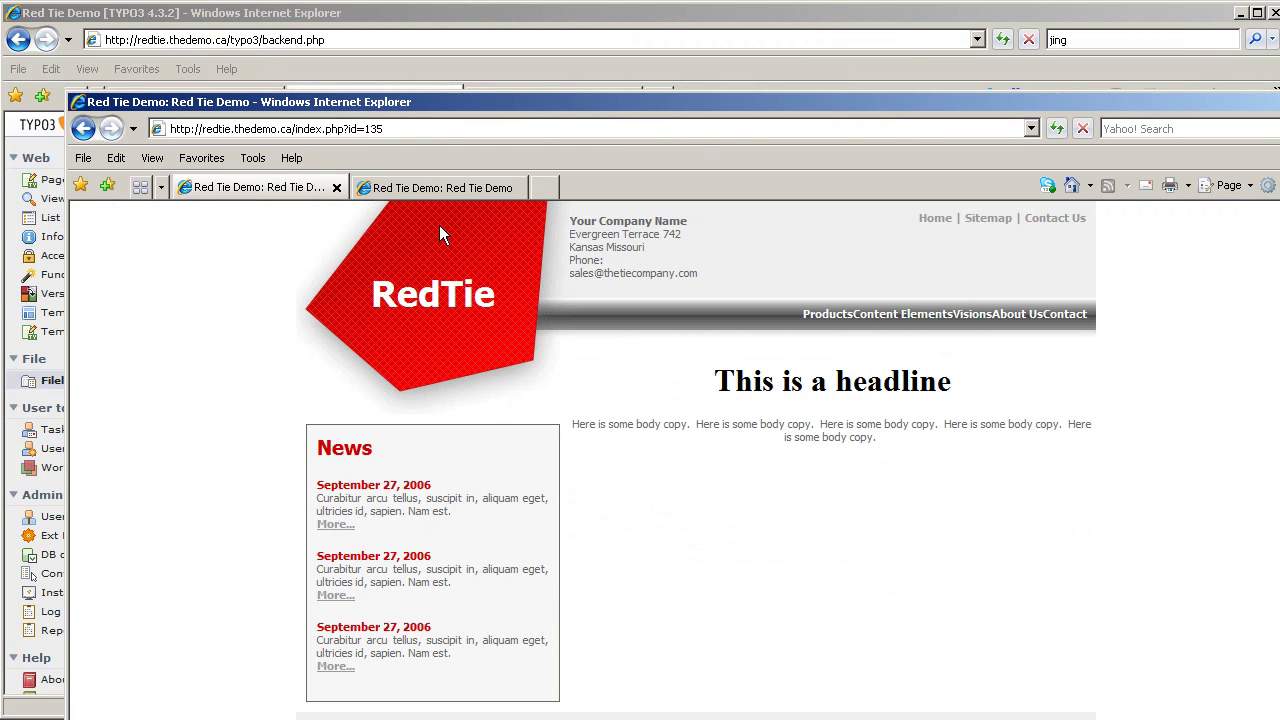
pyautogui.click(462, 289)
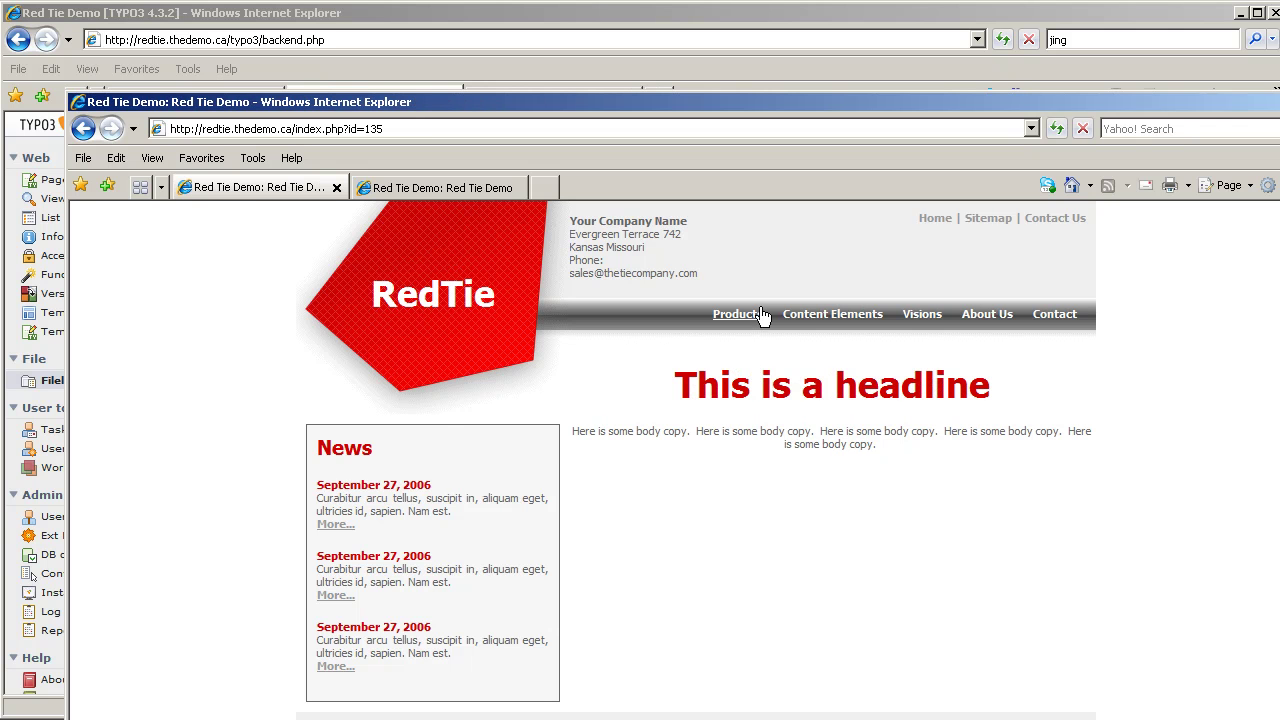
pyautogui.click(589, 11)
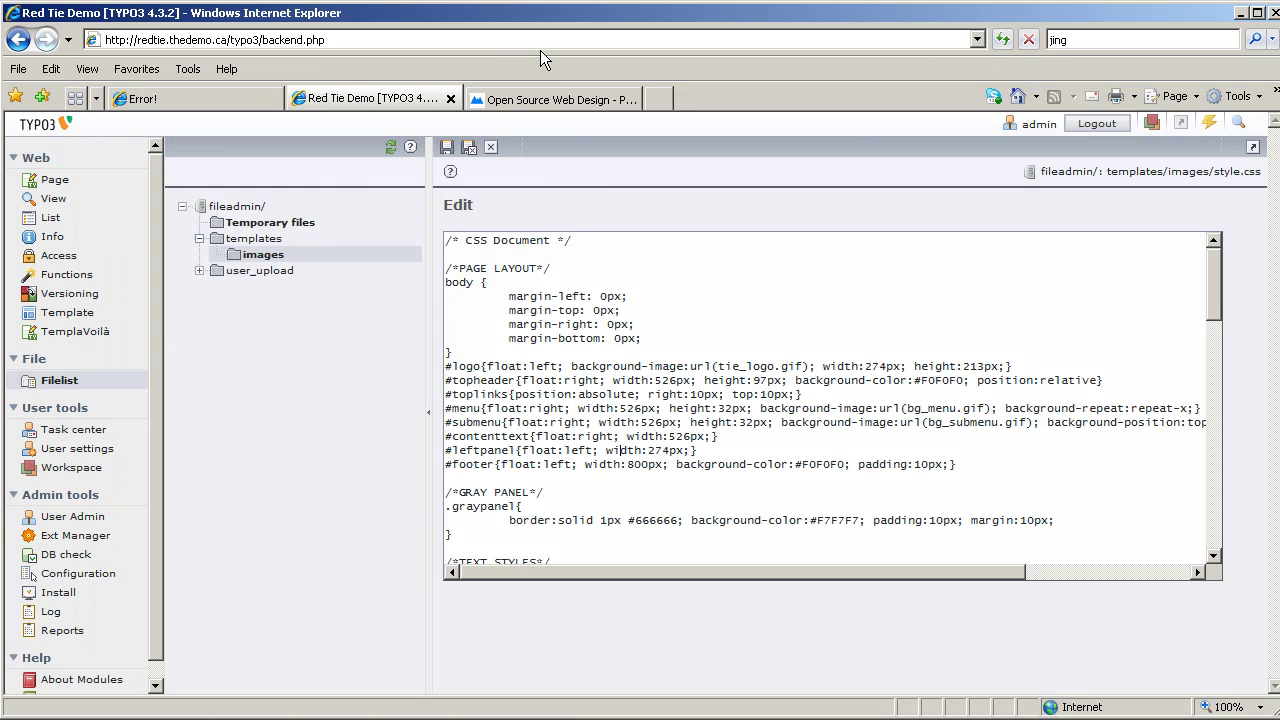
# Open the TemplaVoilà Control Center for the Red Tie Demo storage folder
pyautogui.click(56, 183)
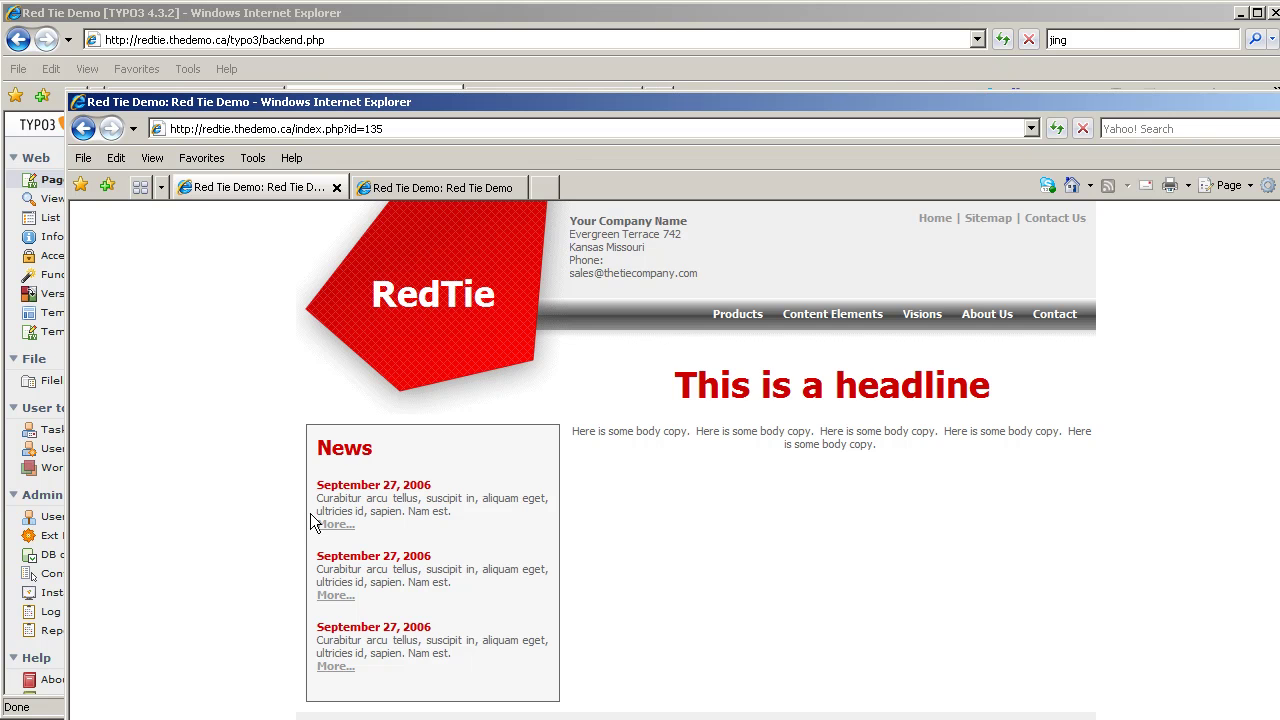
pyautogui.click(240, 15)
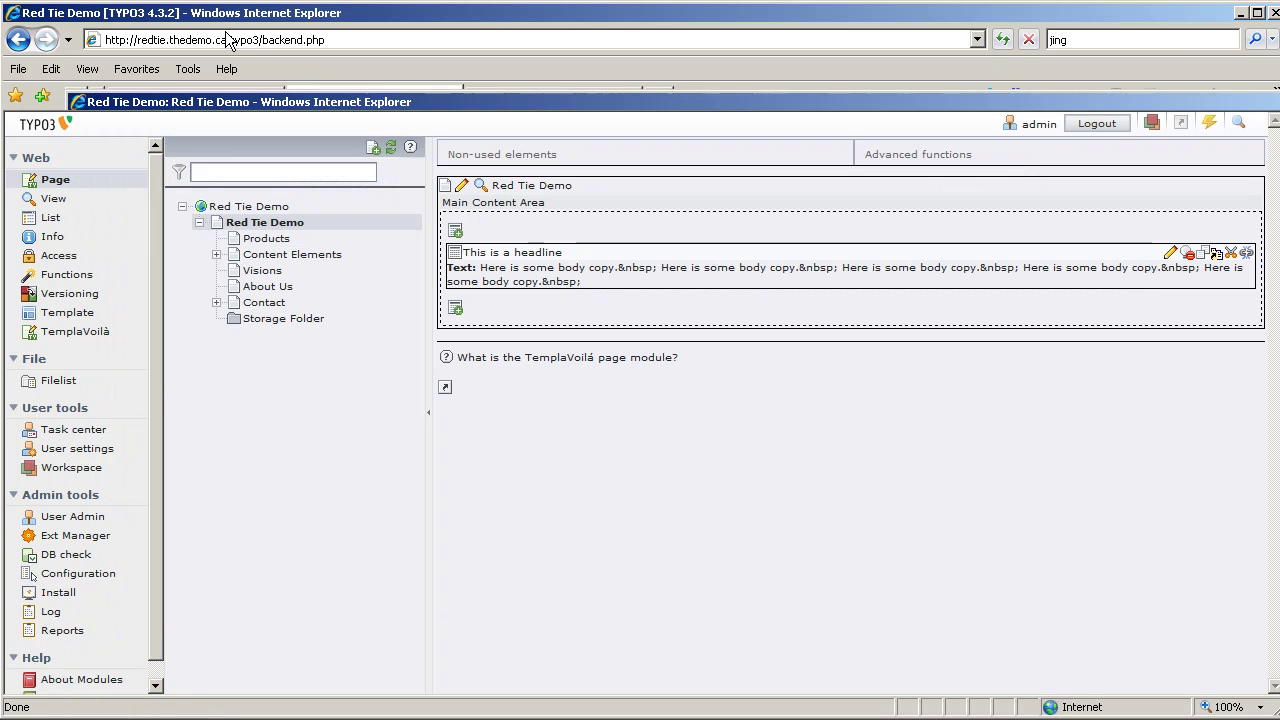
pyautogui.click(59, 336)
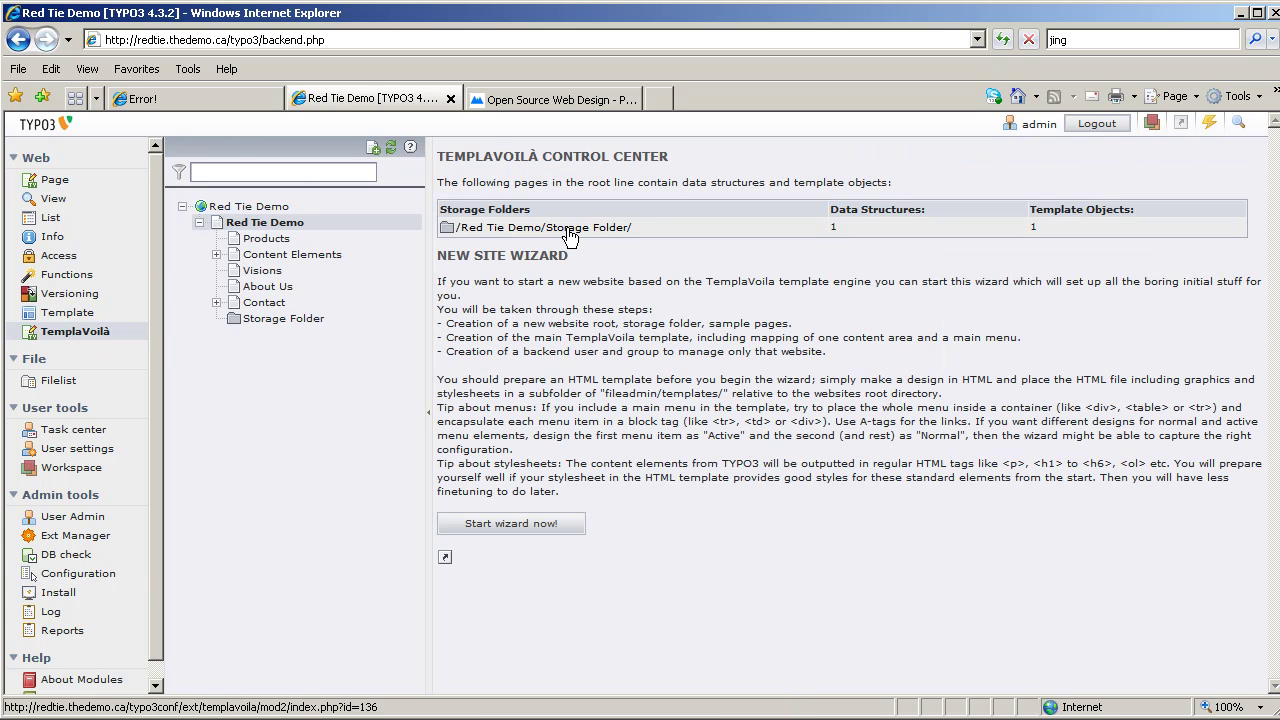
# Open Main Template's mapping in the storage folder and choose Modify DS / TO
pyautogui.click(569, 228)
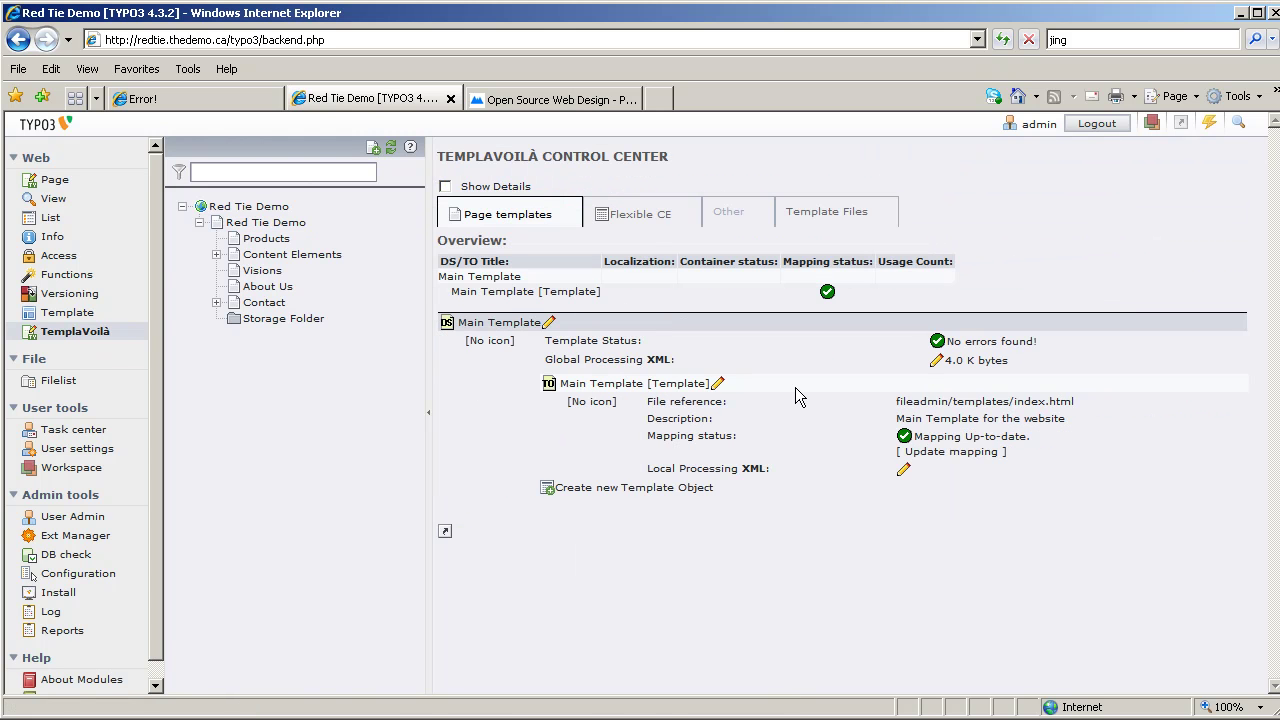
pyautogui.click(945, 453)
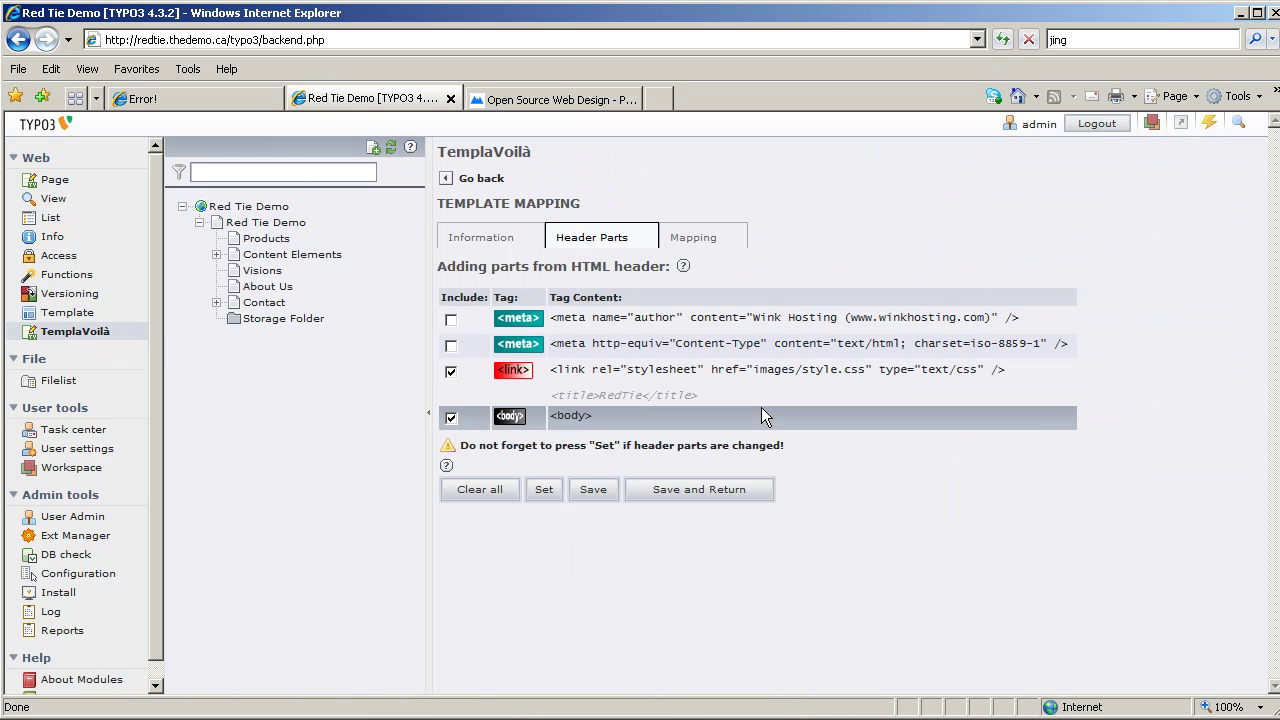
pyautogui.click(481, 237)
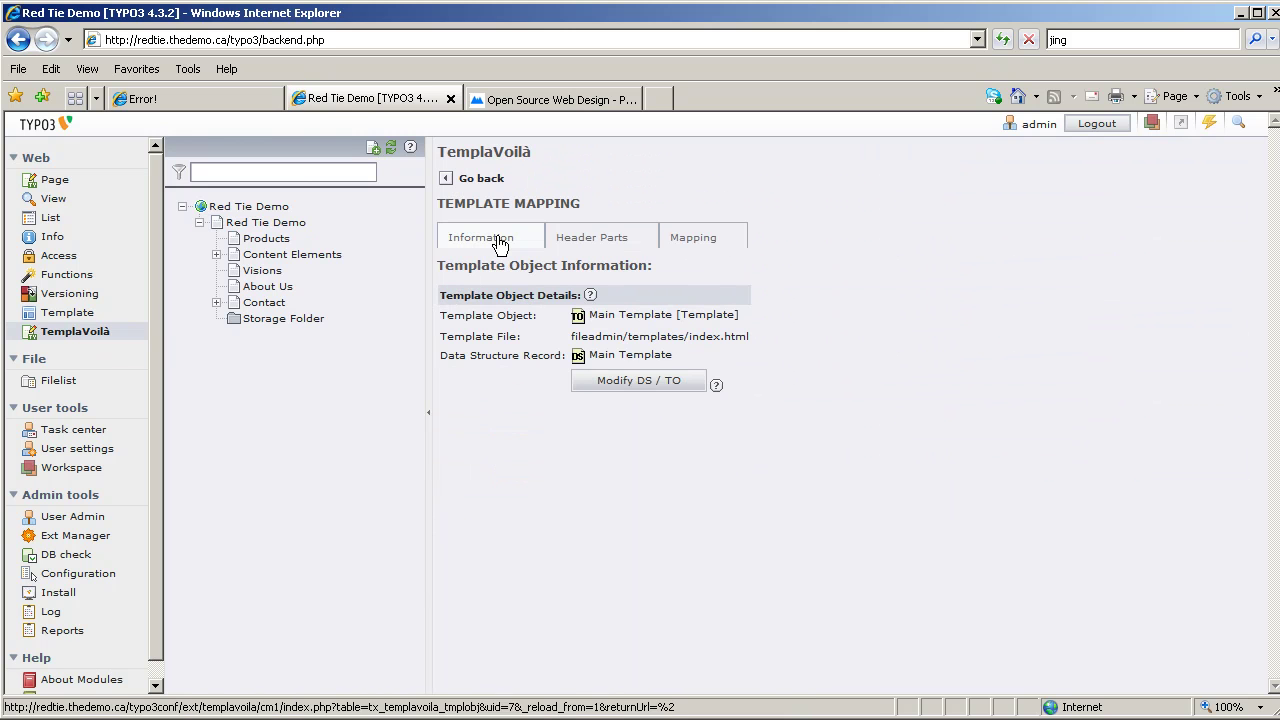
pyautogui.click(659, 381)
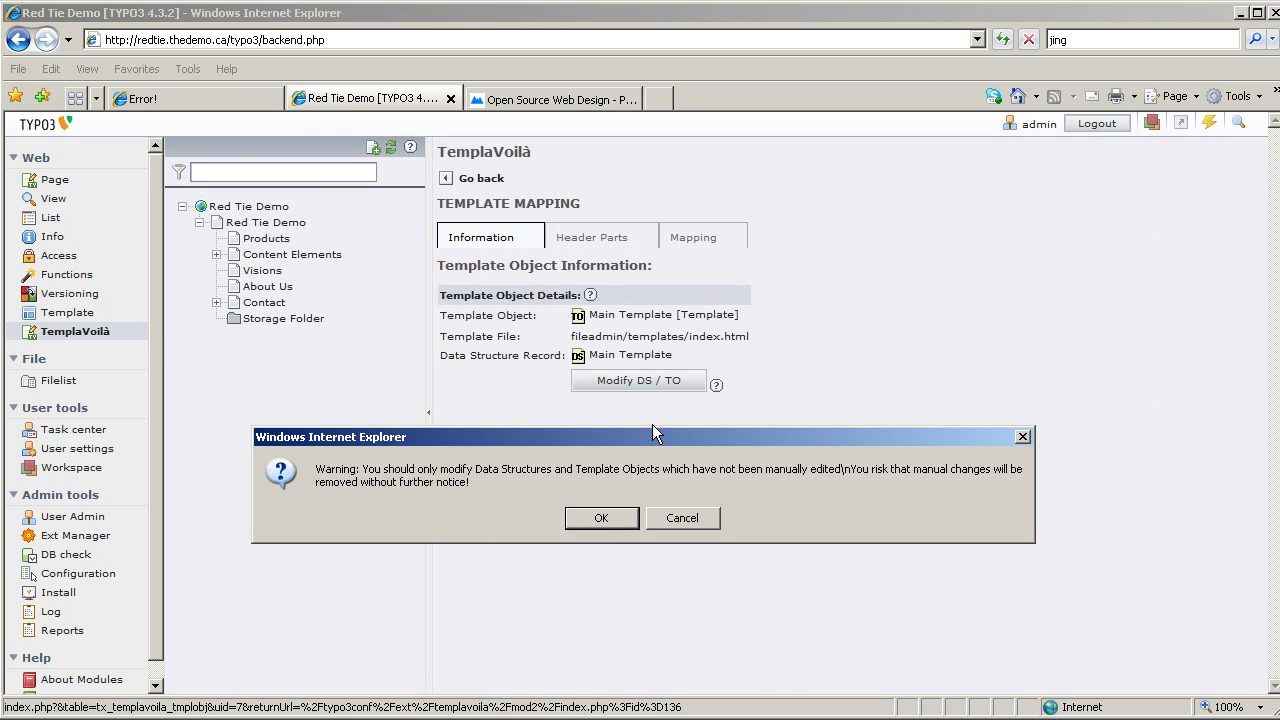
# Confirm the warning and create field_leftcontent titled 'Left Content Area'
pyautogui.click(601, 518)
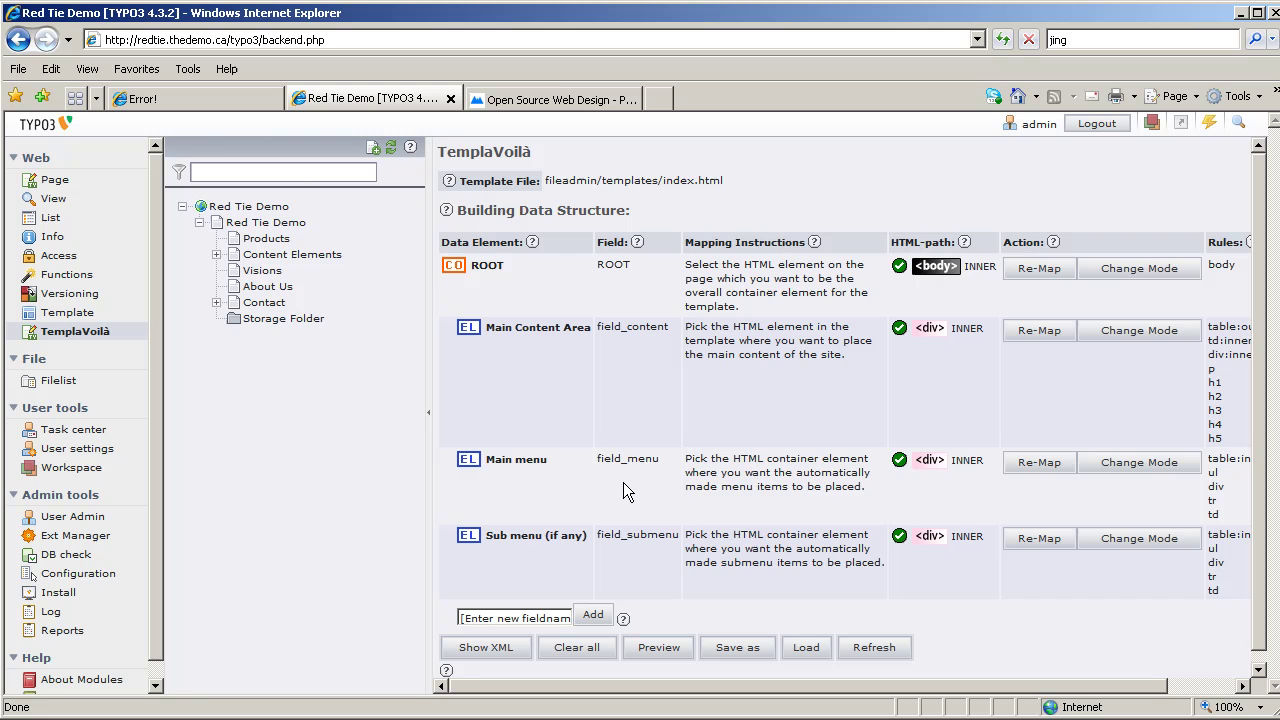
pyautogui.click(553, 619)
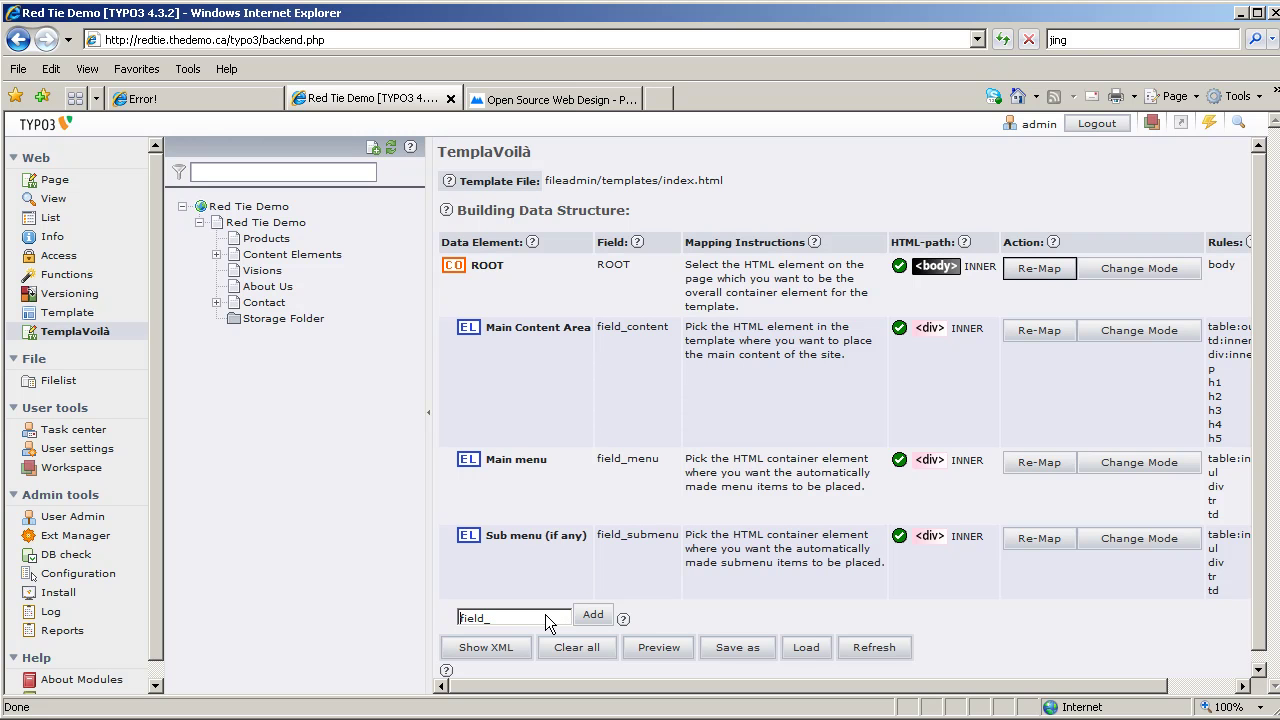
pyautogui.write('leftcontent')
pyautogui.click(593, 616)
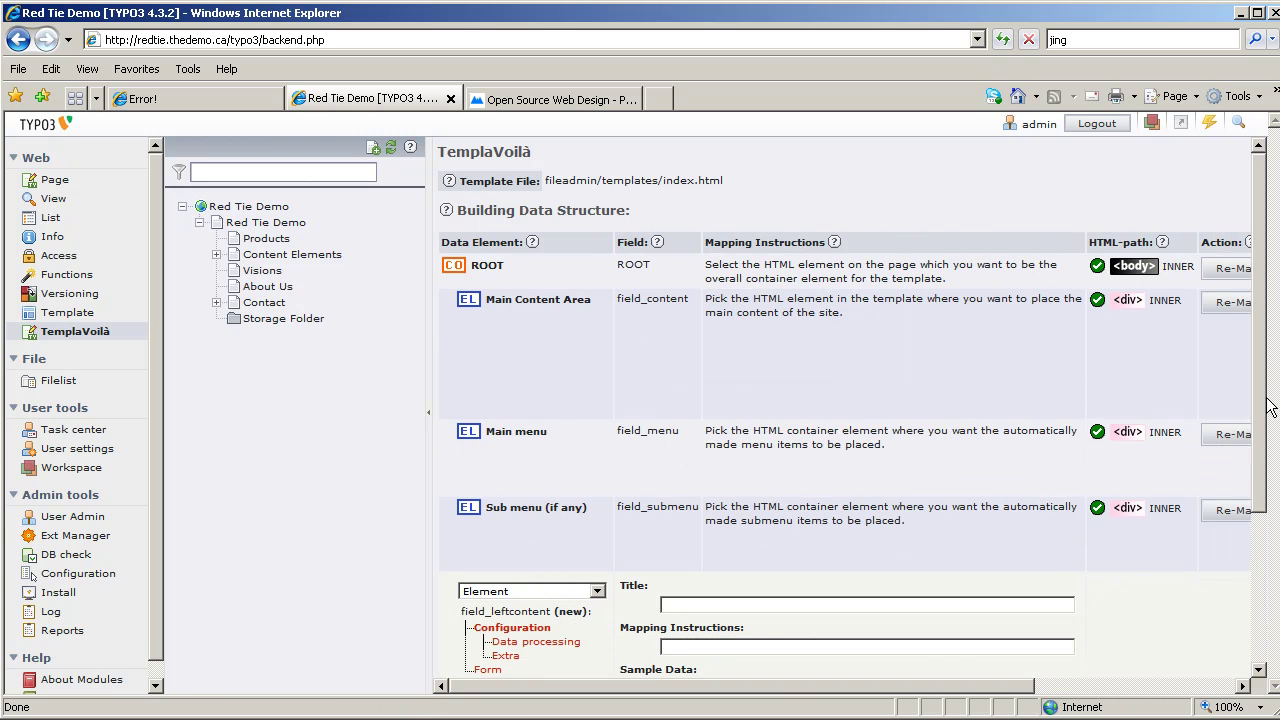
pyautogui.scroll(-3, 897, 401)
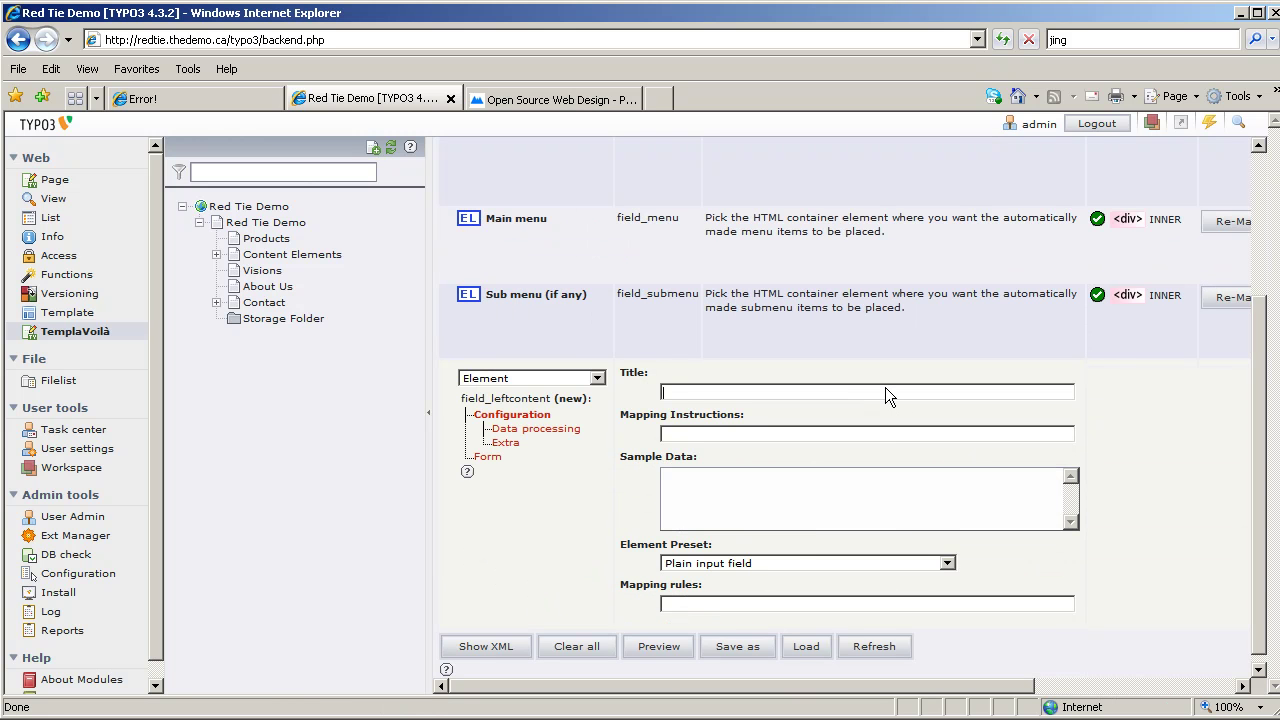
pyautogui.write('Left Content Area')
# Give the new field the Page-Content Elements preset and add it
pyautogui.click(764, 563)
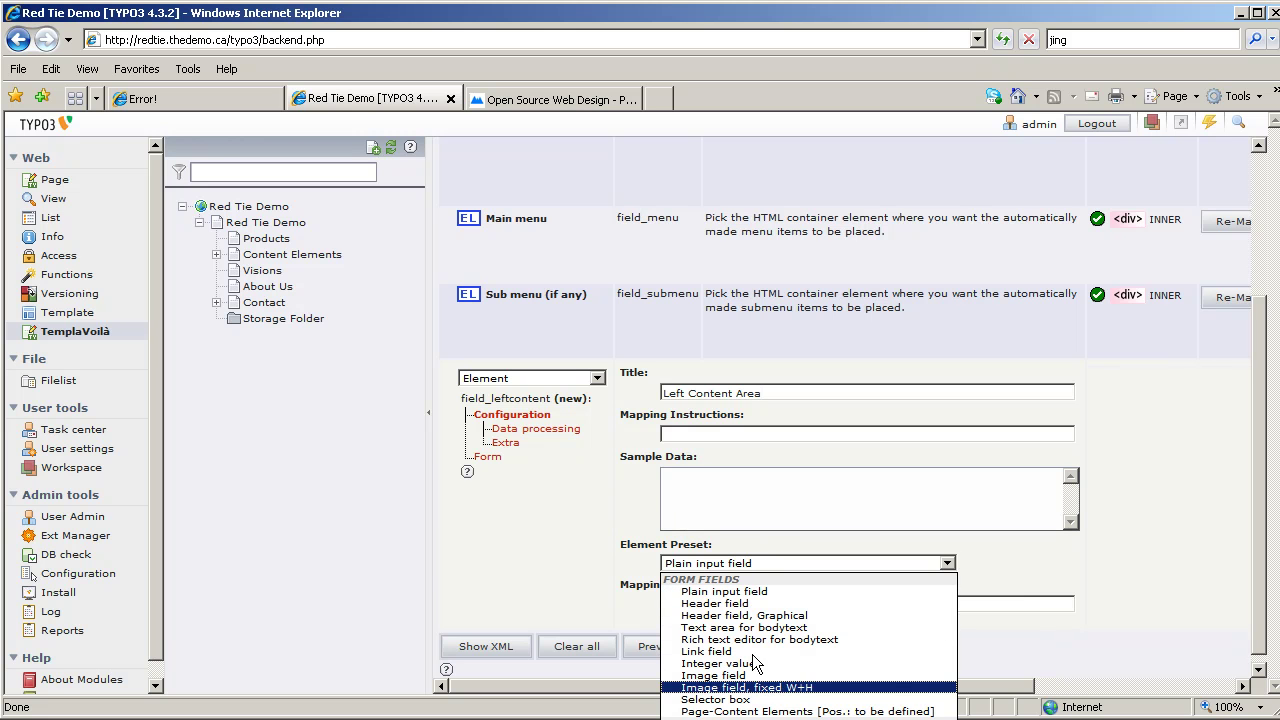
pyautogui.press('Up')
pyautogui.press('Up')
pyautogui.press('Up')
pyautogui.press('Up')
pyautogui.press('Up')
pyautogui.press('Up')
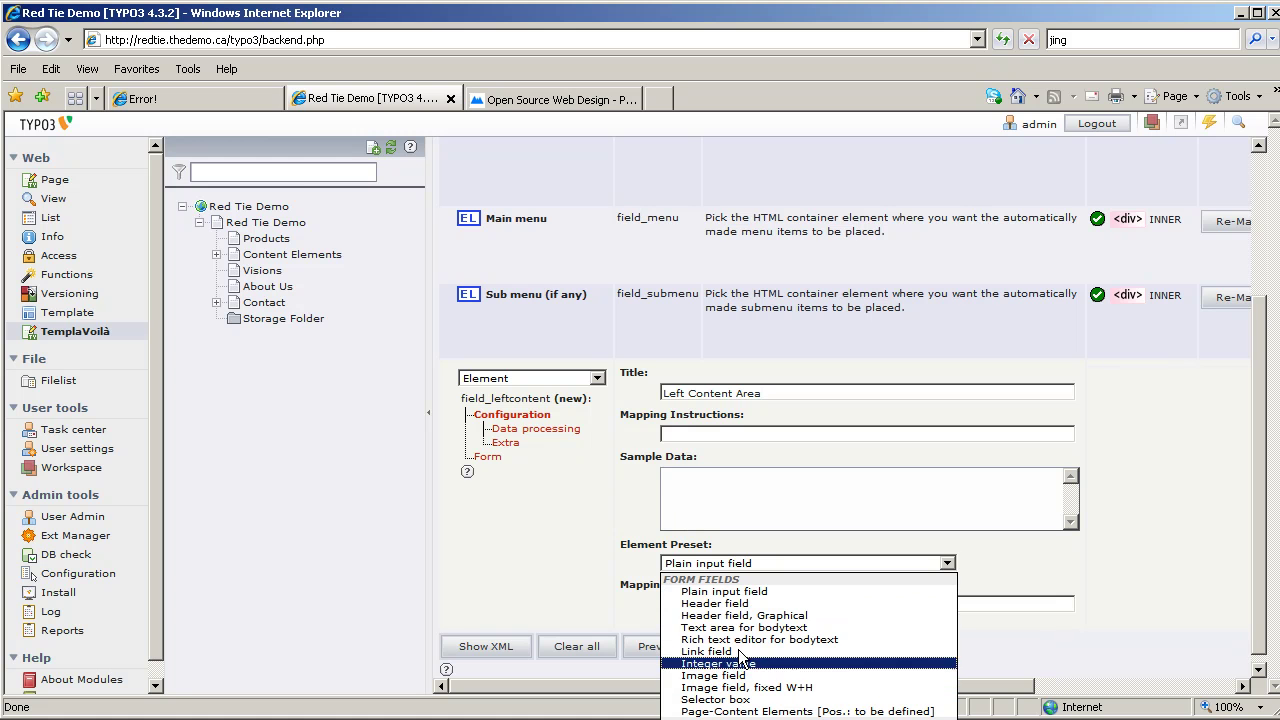
pyautogui.click(740, 711)
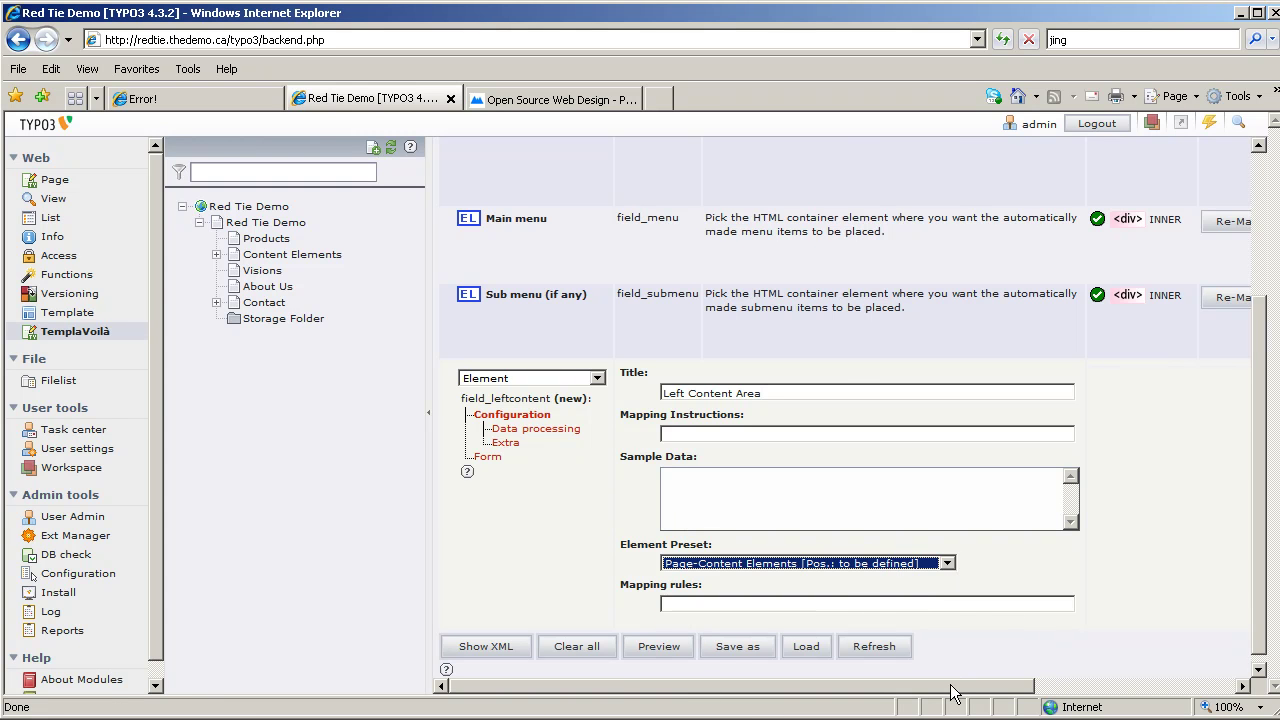
pyautogui.moveTo(953, 692); pyautogui.dragTo(1098, 690)
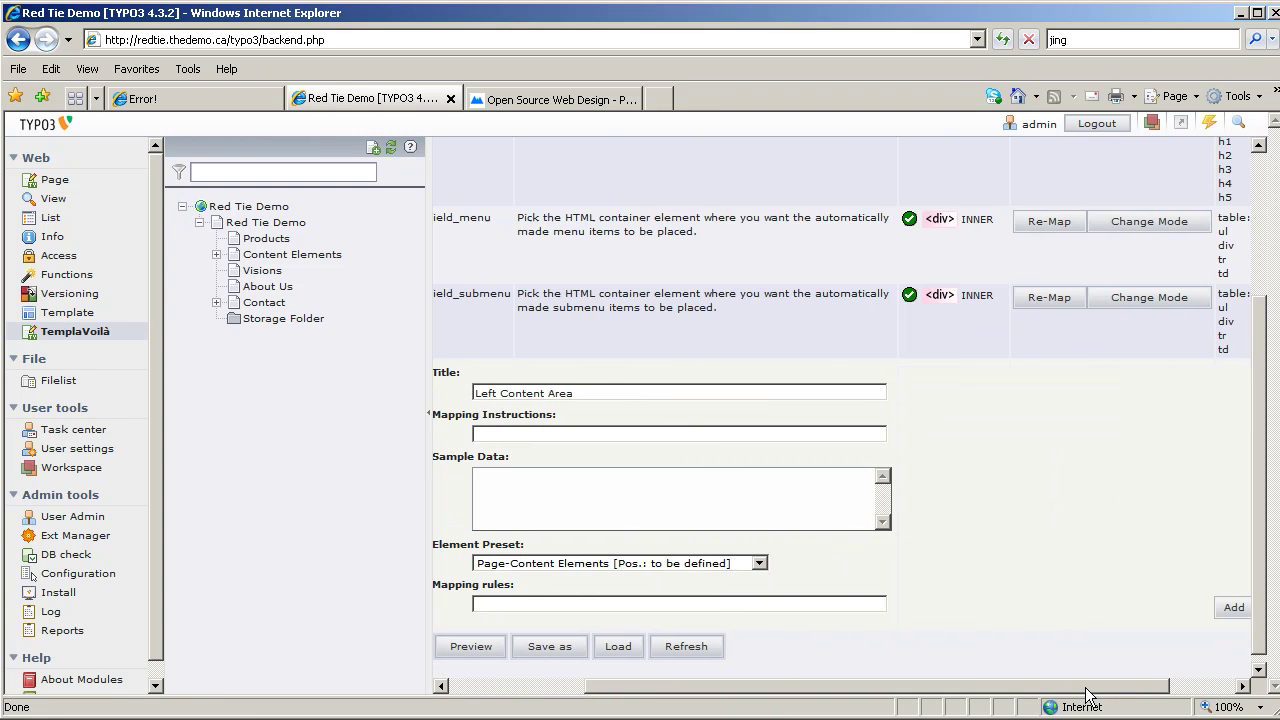
pyautogui.click(1231, 617)
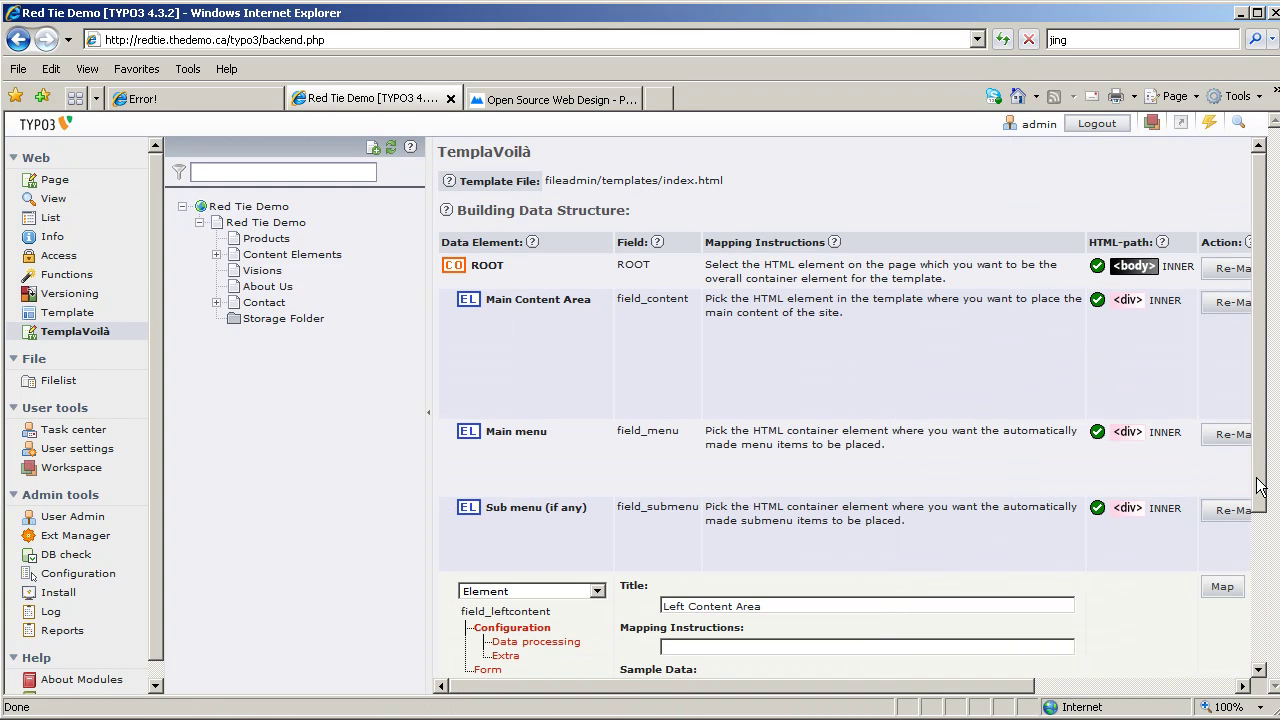
pyautogui.scroll(-5, 1260, 485)
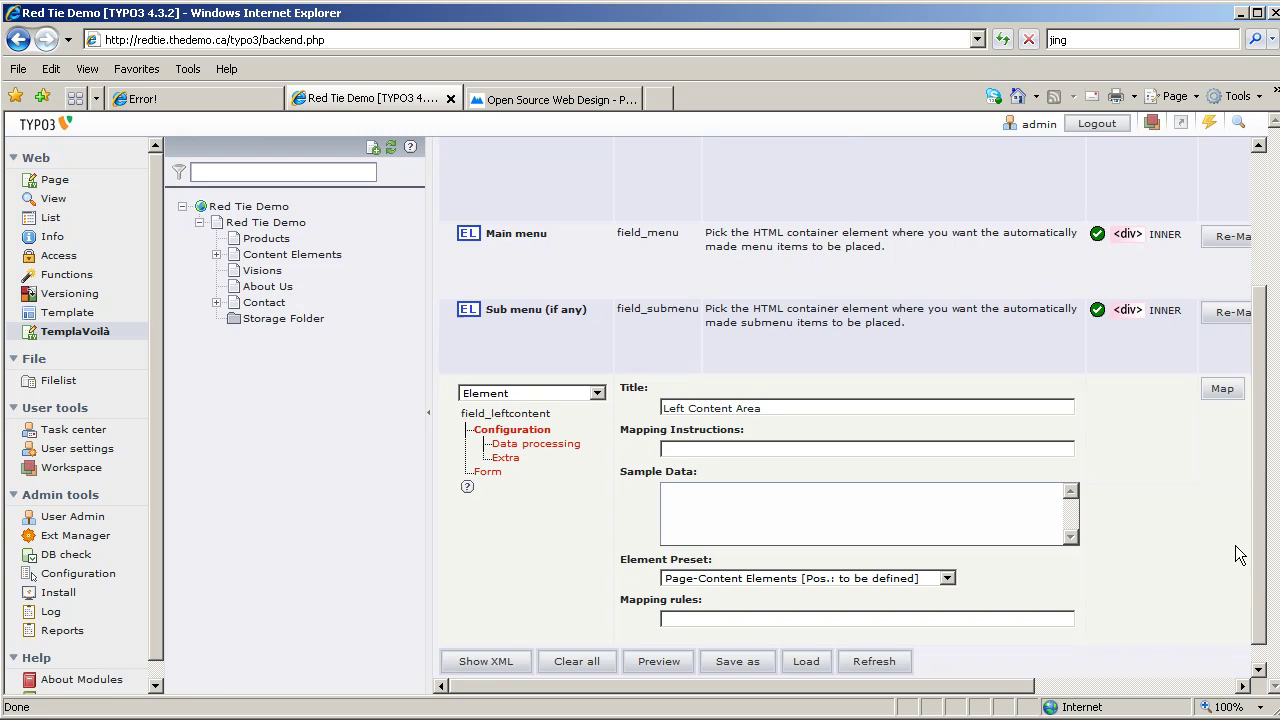
# Map field_leftcontent to the div#leftpanel tag as INNER content
pyautogui.click(1220, 391)
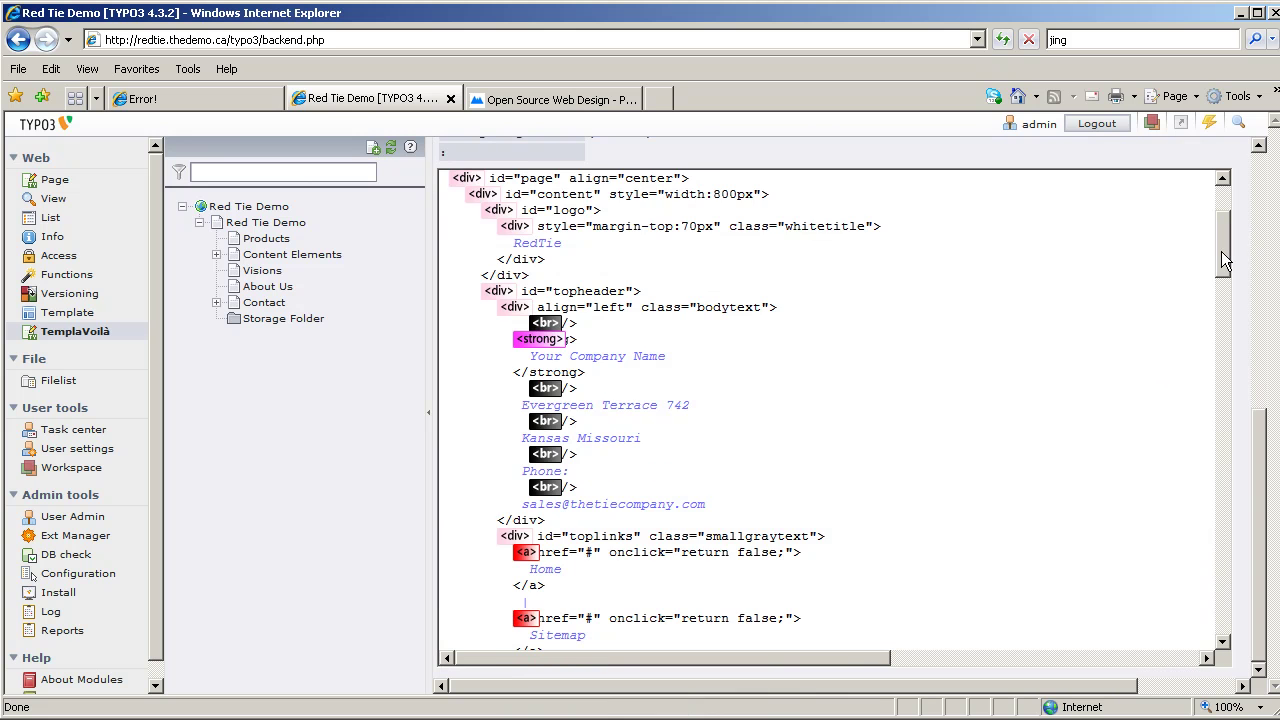
pyautogui.scroll(-1, 1223, 276)
pyautogui.moveTo(1223, 277); pyautogui.dragTo(1222, 488)
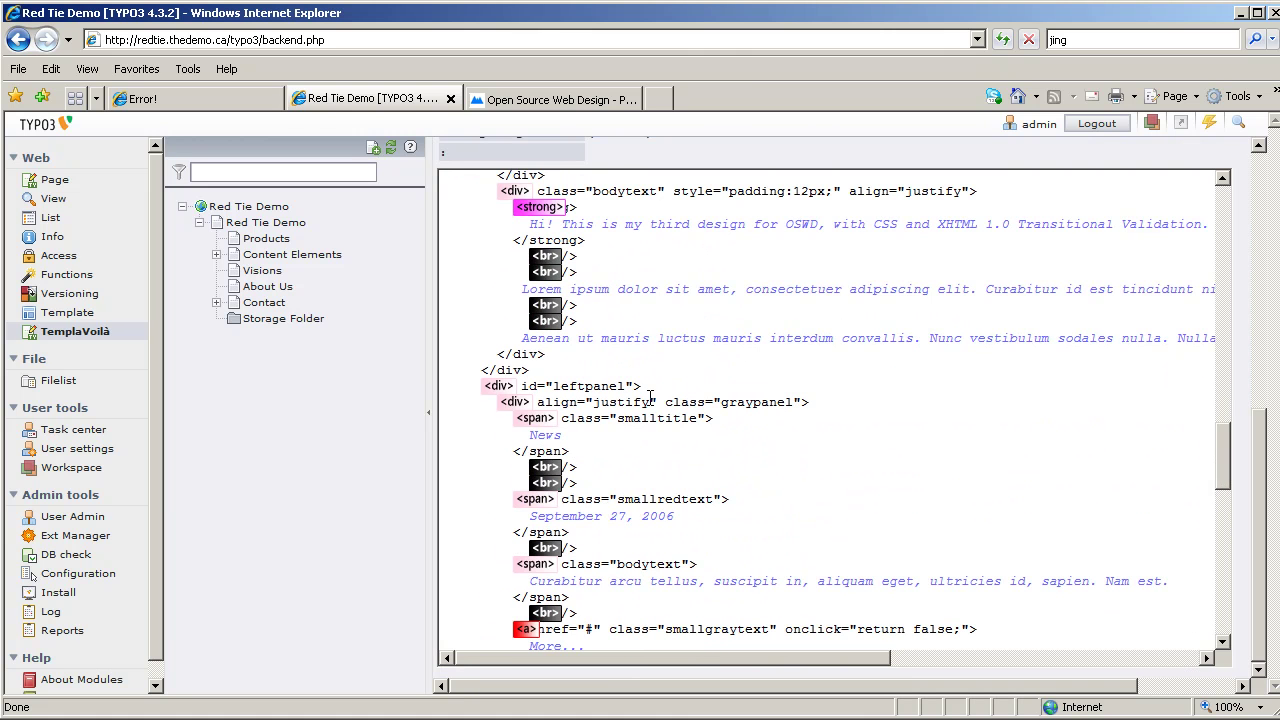
pyautogui.click(498, 386)
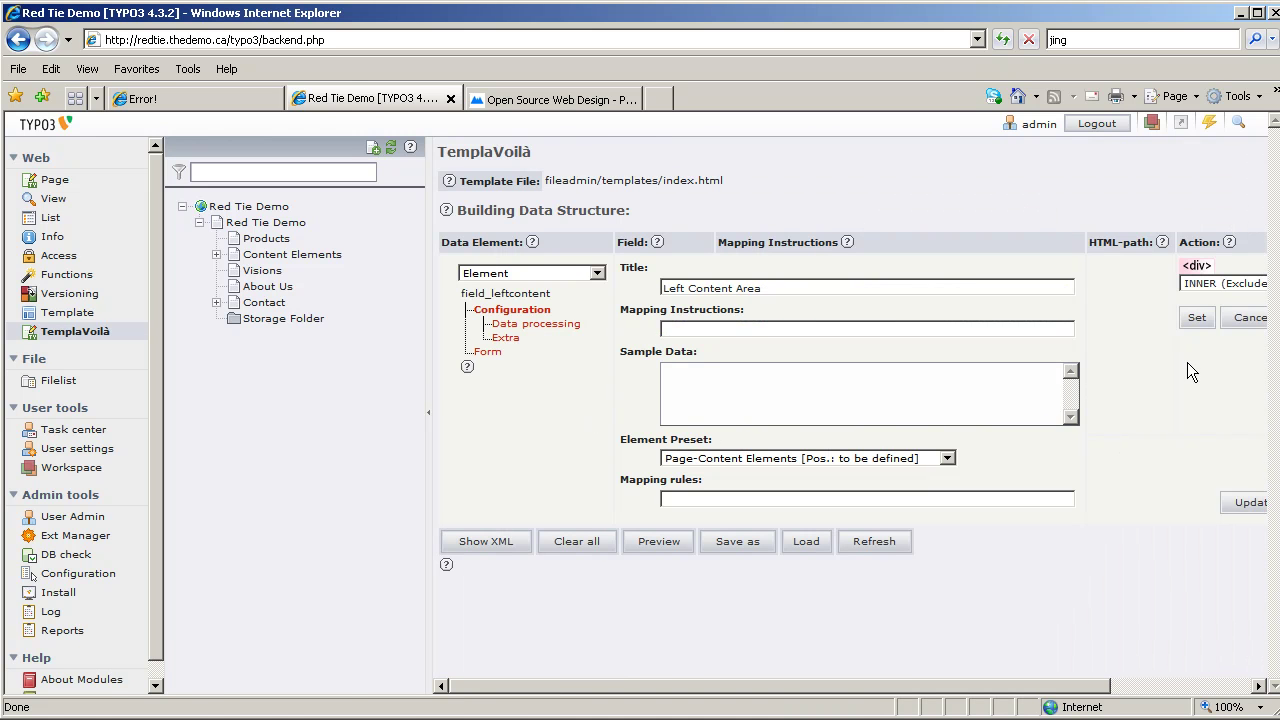
pyautogui.click(1197, 320)
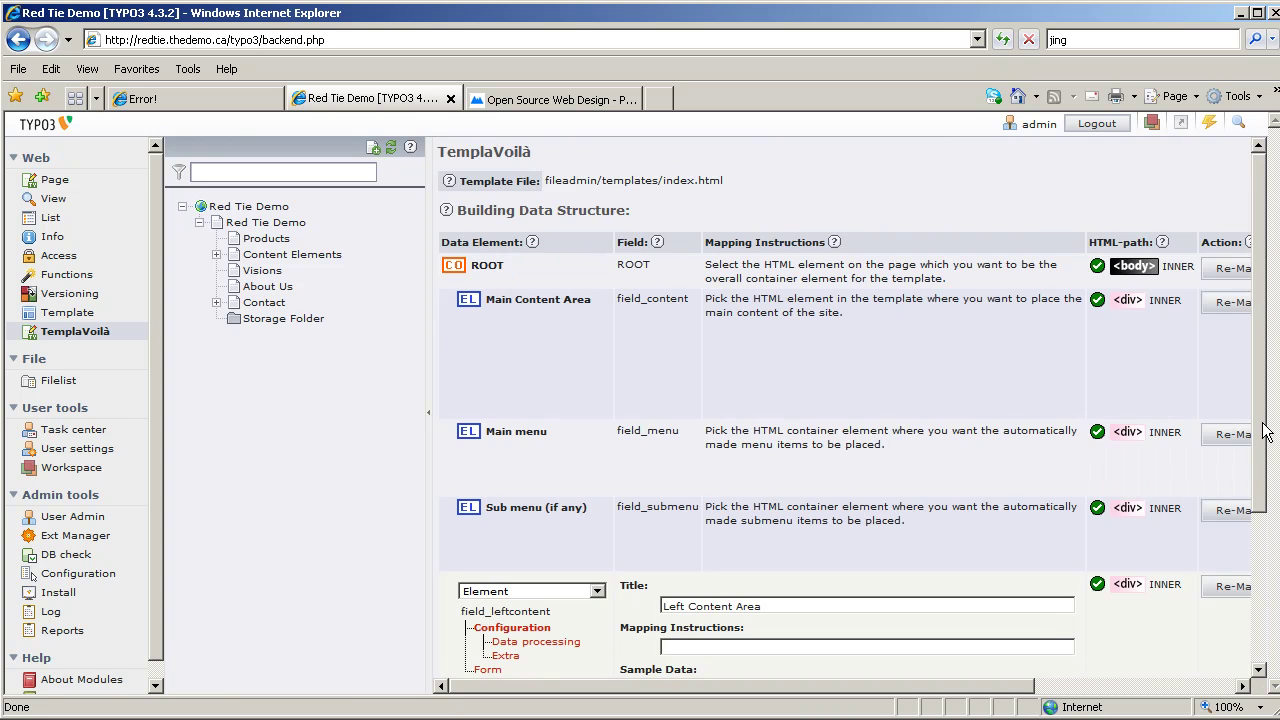
# Save the mapping over Main Template (UID 7), updating both TO and DS
pyautogui.scroll(-3, 1265, 430)
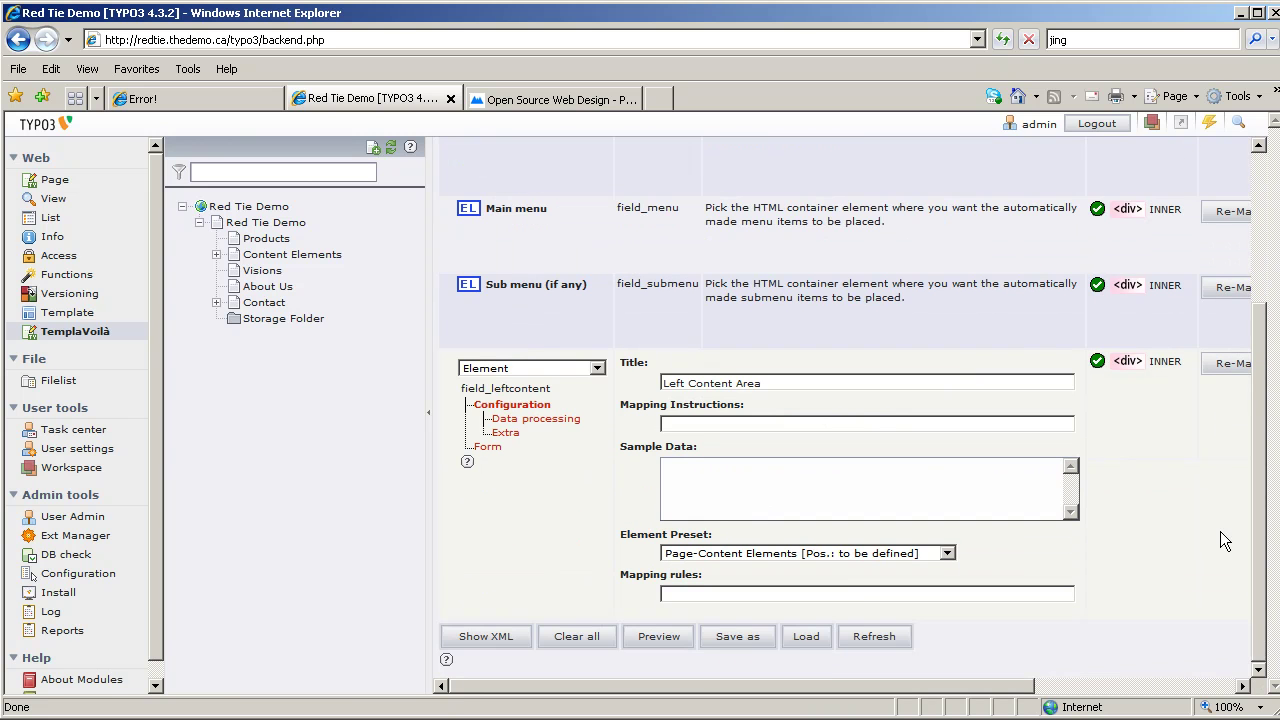
pyautogui.click(732, 638)
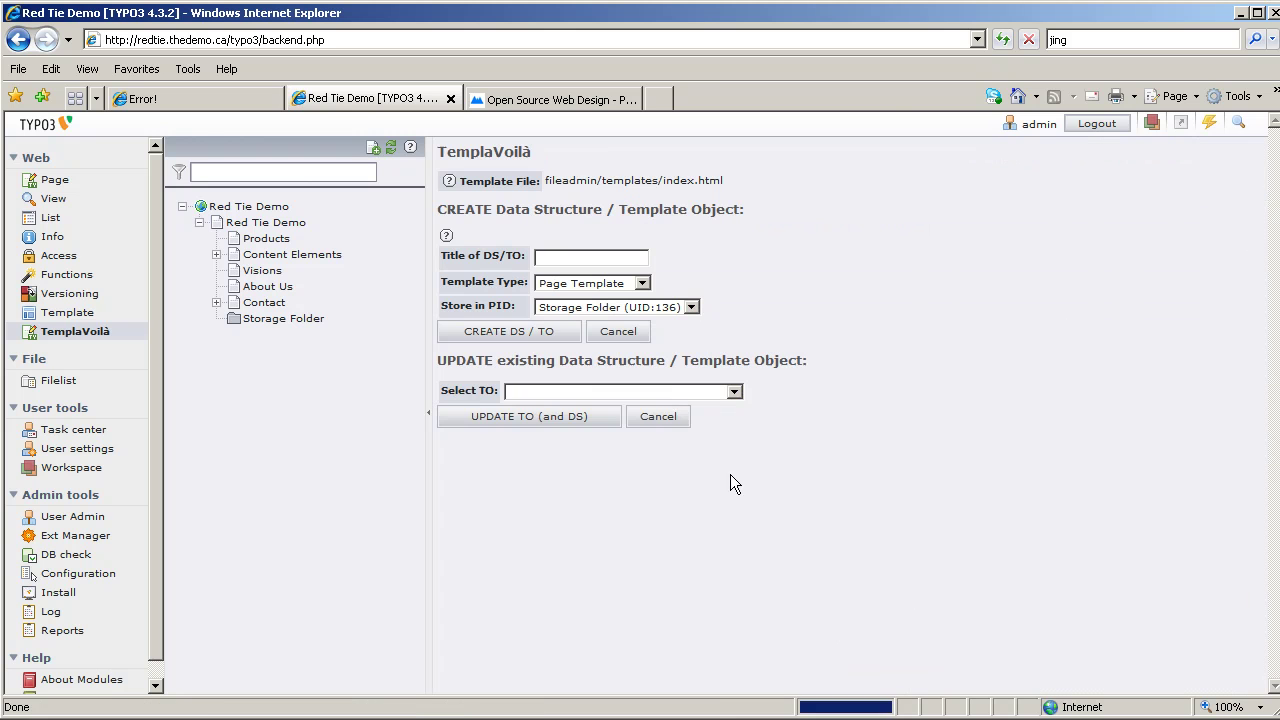
pyautogui.click(732, 391)
pyautogui.click(680, 428)
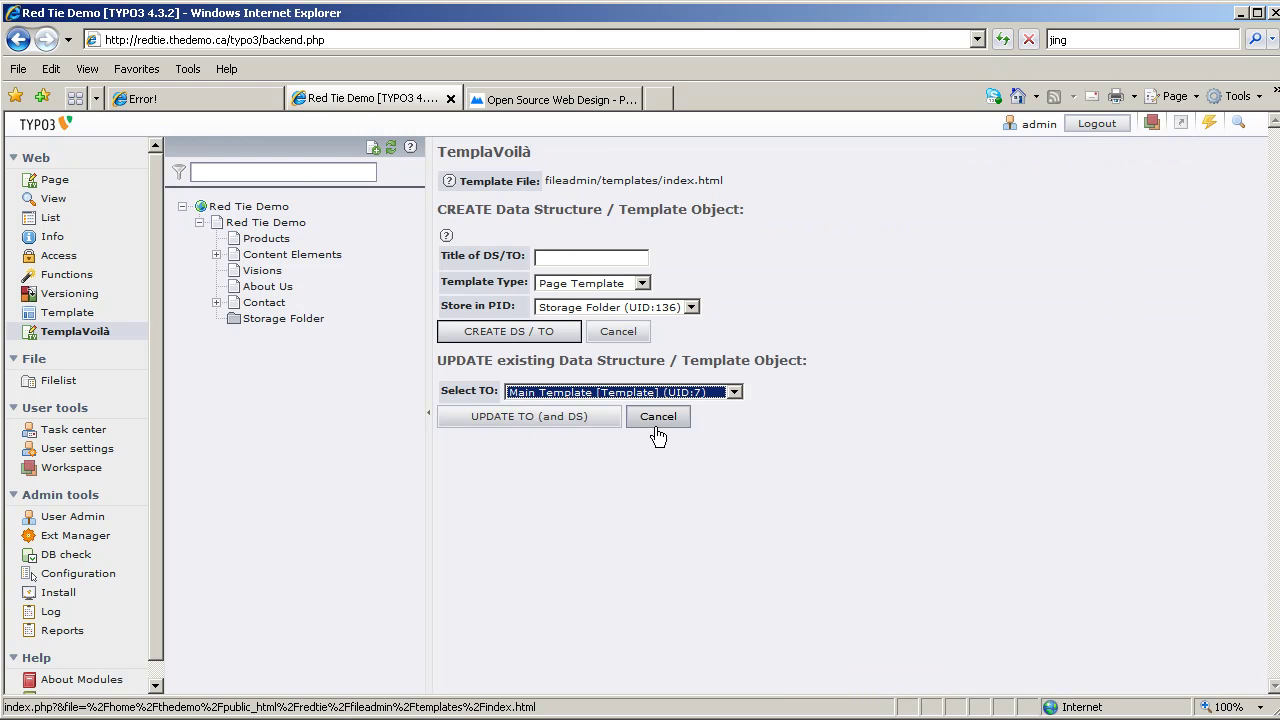
pyautogui.click(581, 420)
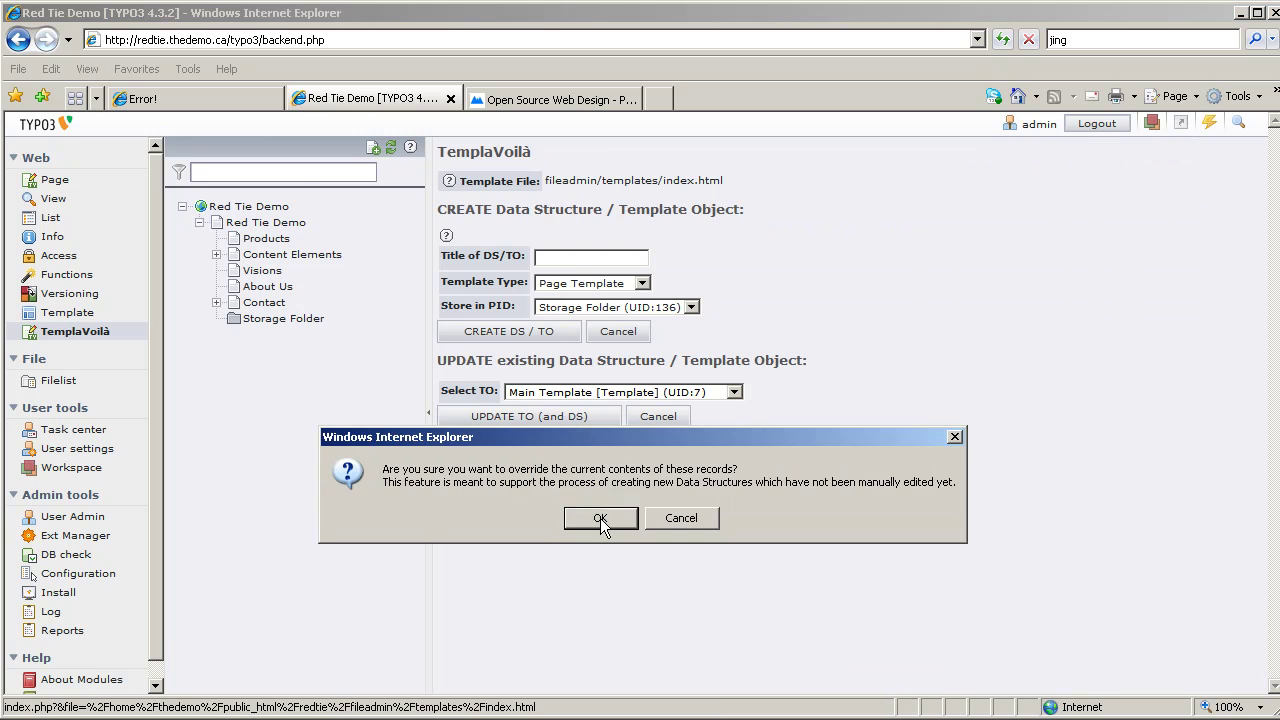
pyautogui.click(600, 518)
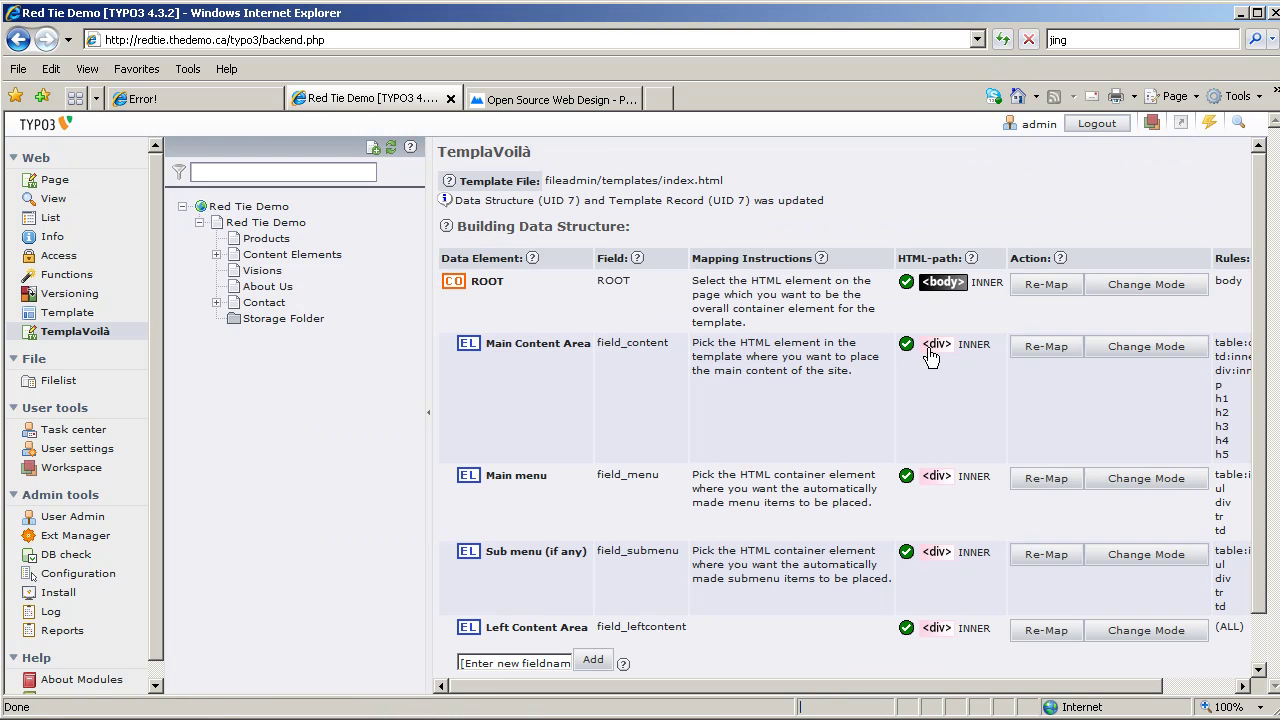
pyautogui.click(1209, 126)
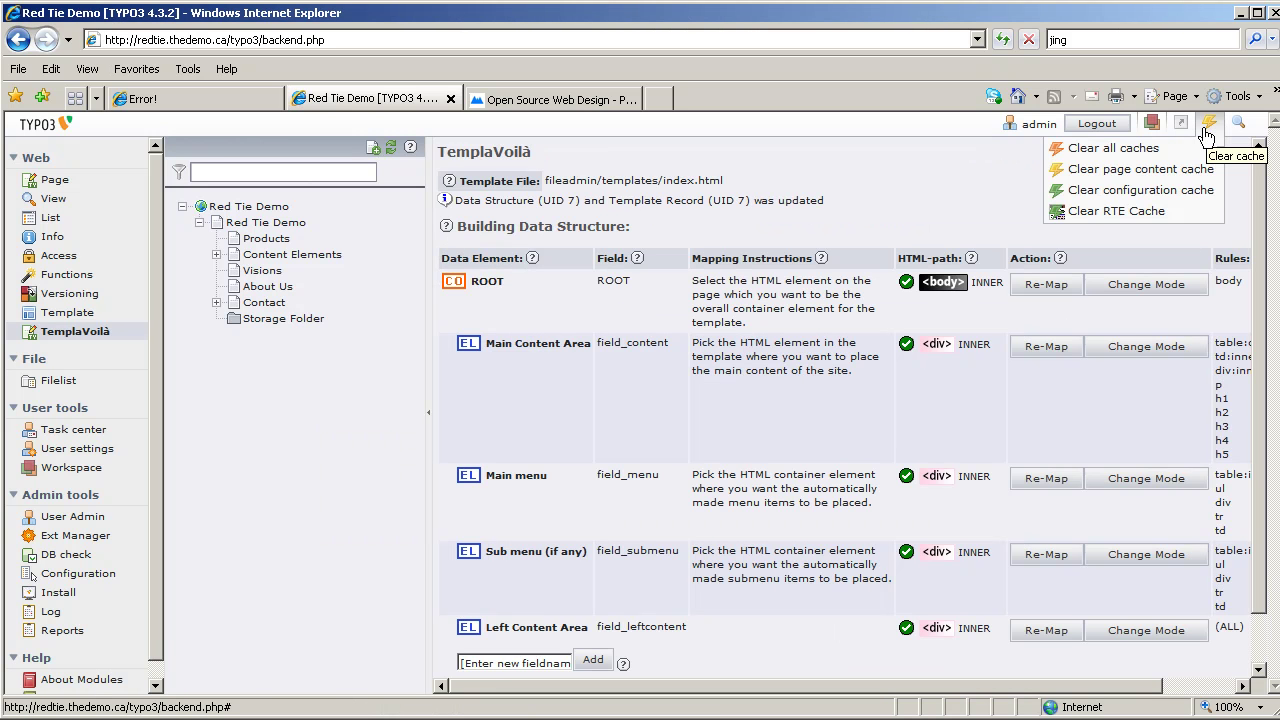
# Clear all caches and start a new content element in Red Tie Demo's Left Content Area
pyautogui.click(1141, 149)
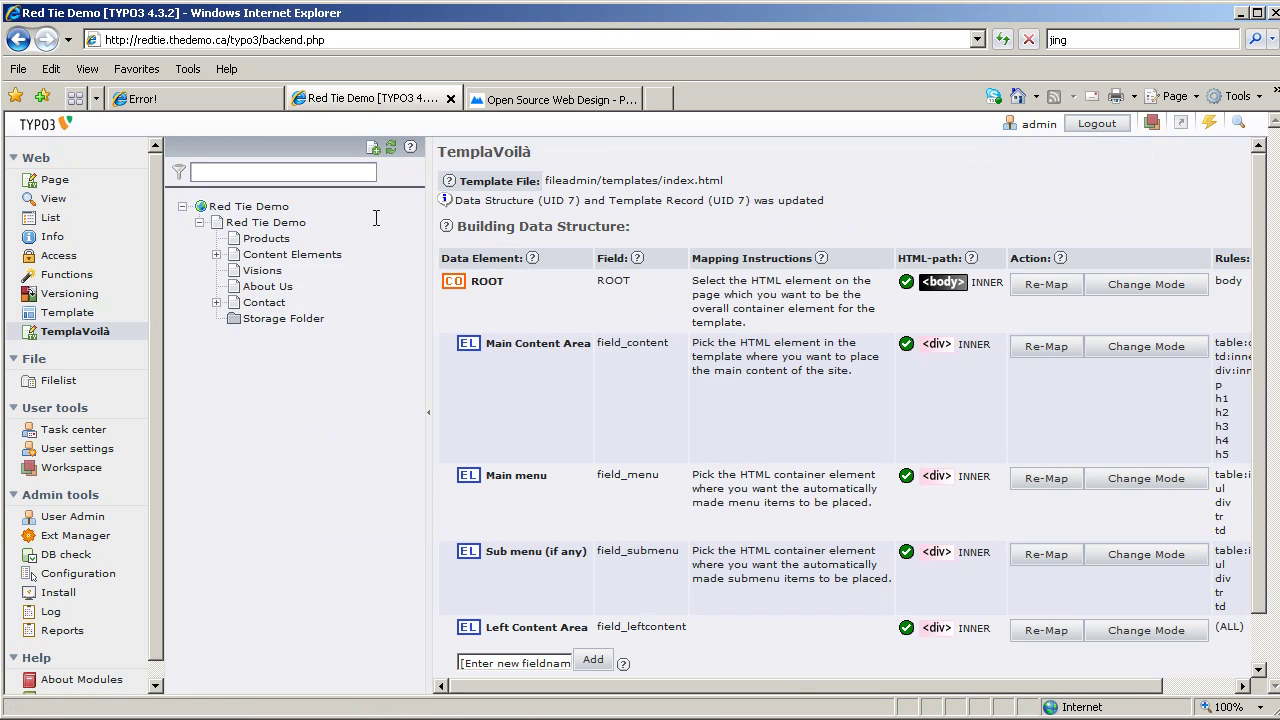
pyautogui.click(273, 223)
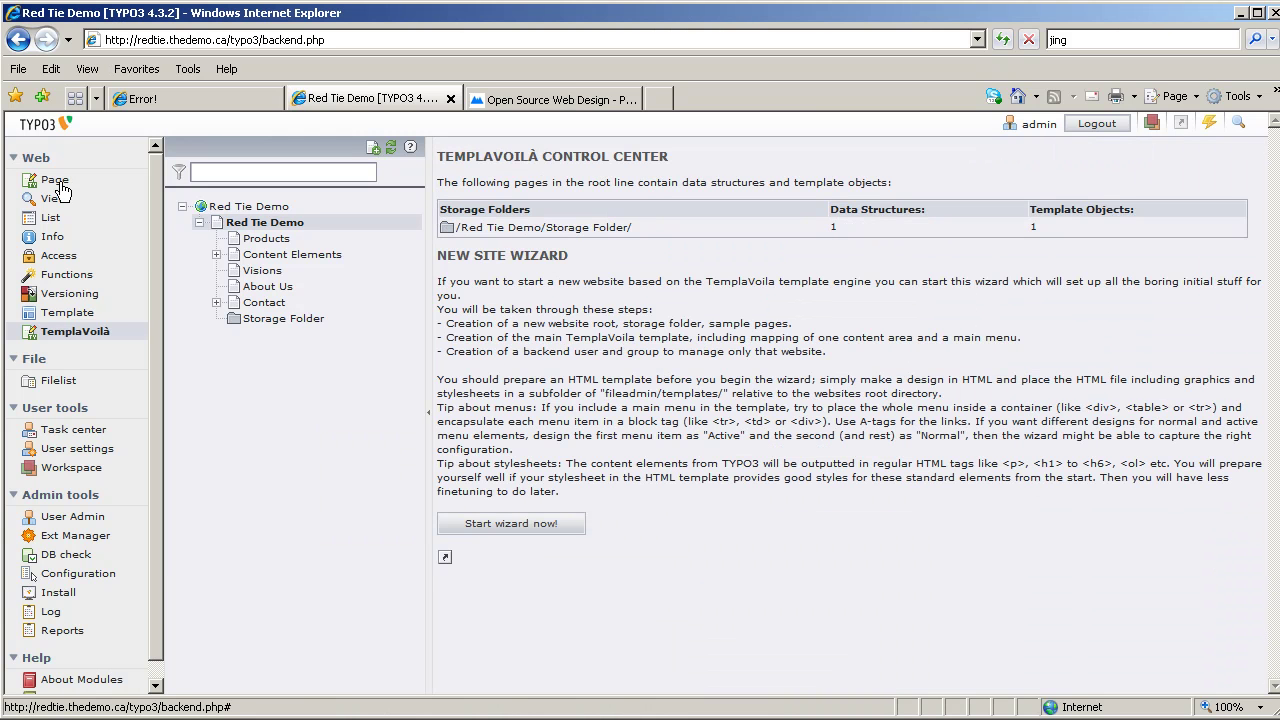
pyautogui.click(62, 187)
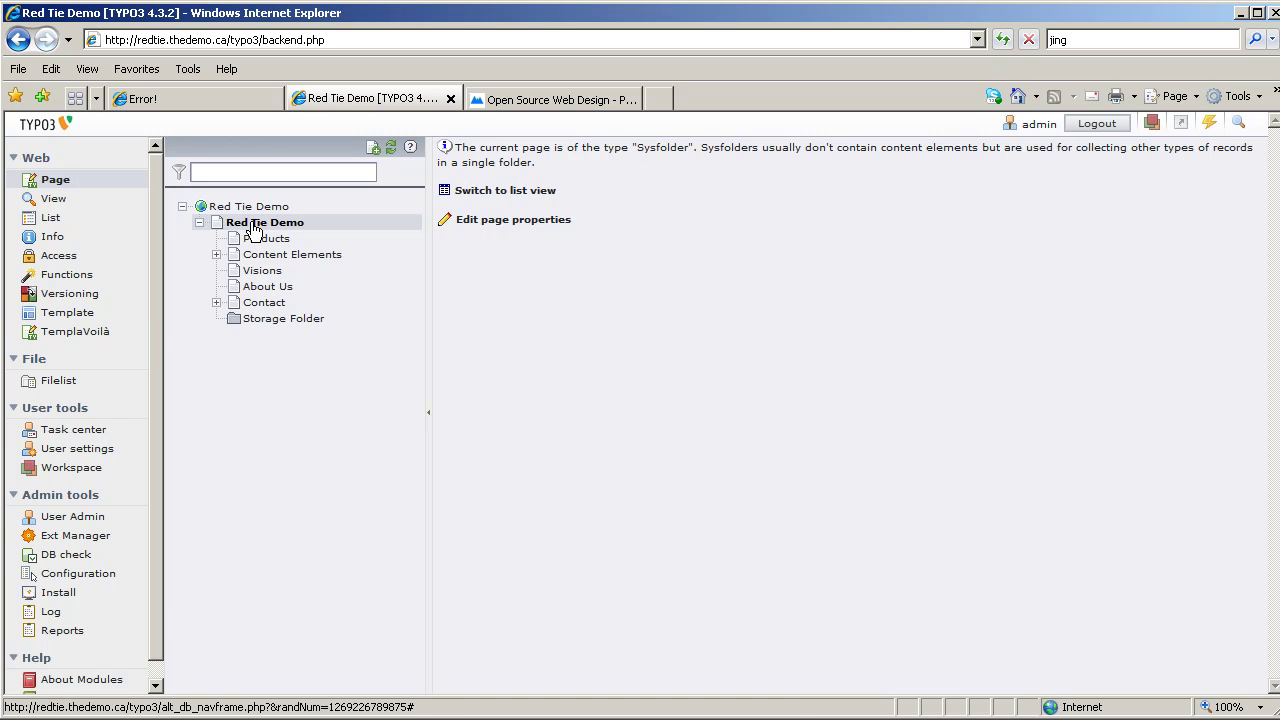
pyautogui.click(254, 230)
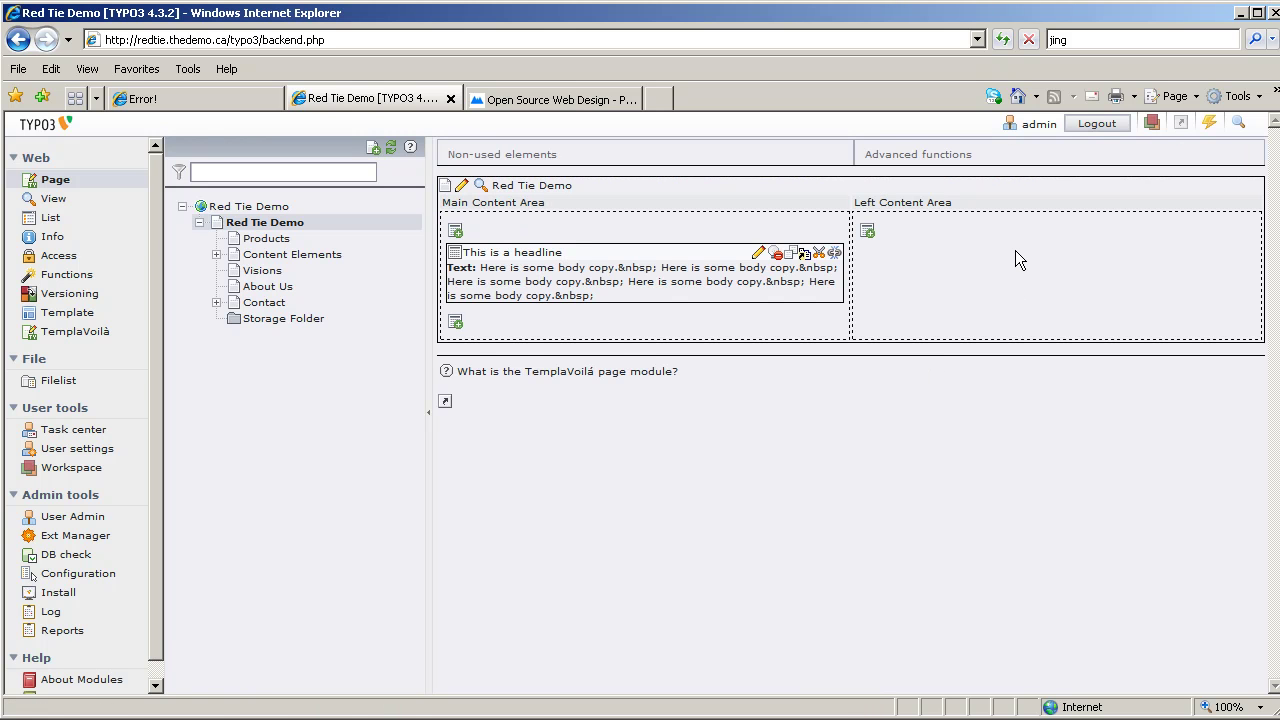
pyautogui.click(868, 236)
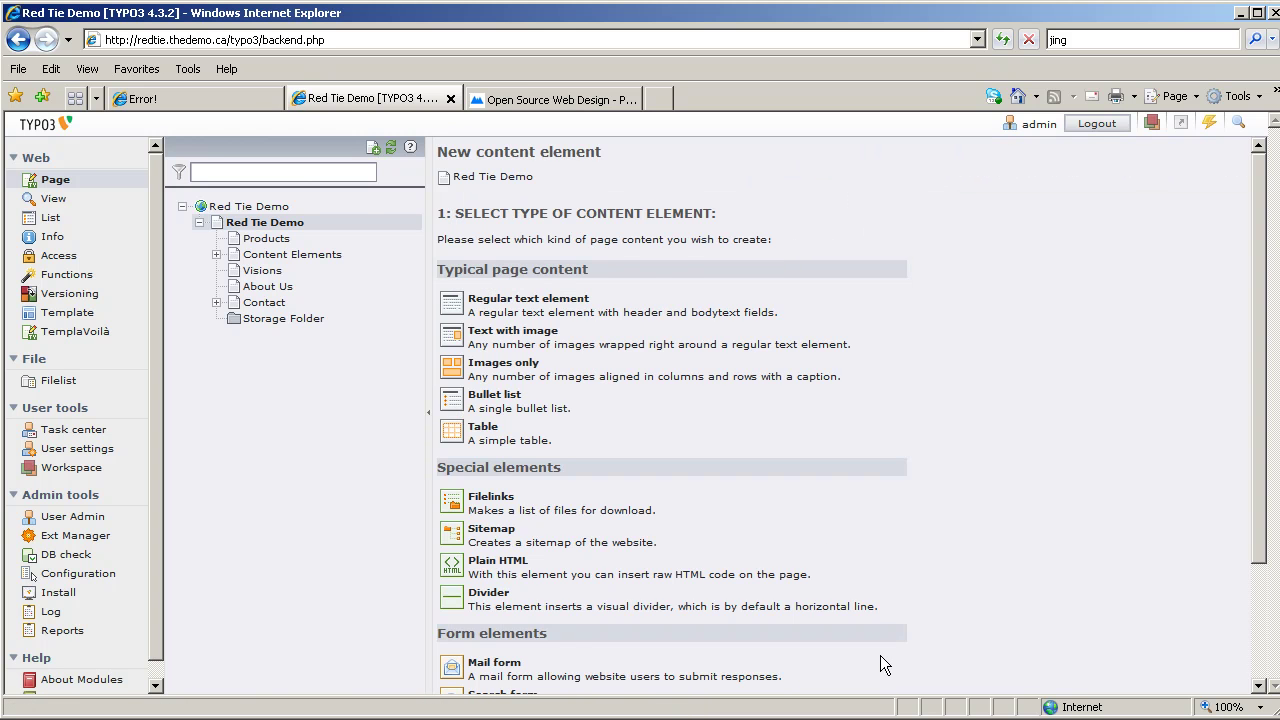
# Refresh the front-end site with F5 to check the left panel, then return to the backend
pyautogui.hotkey('alt', 'Tab')
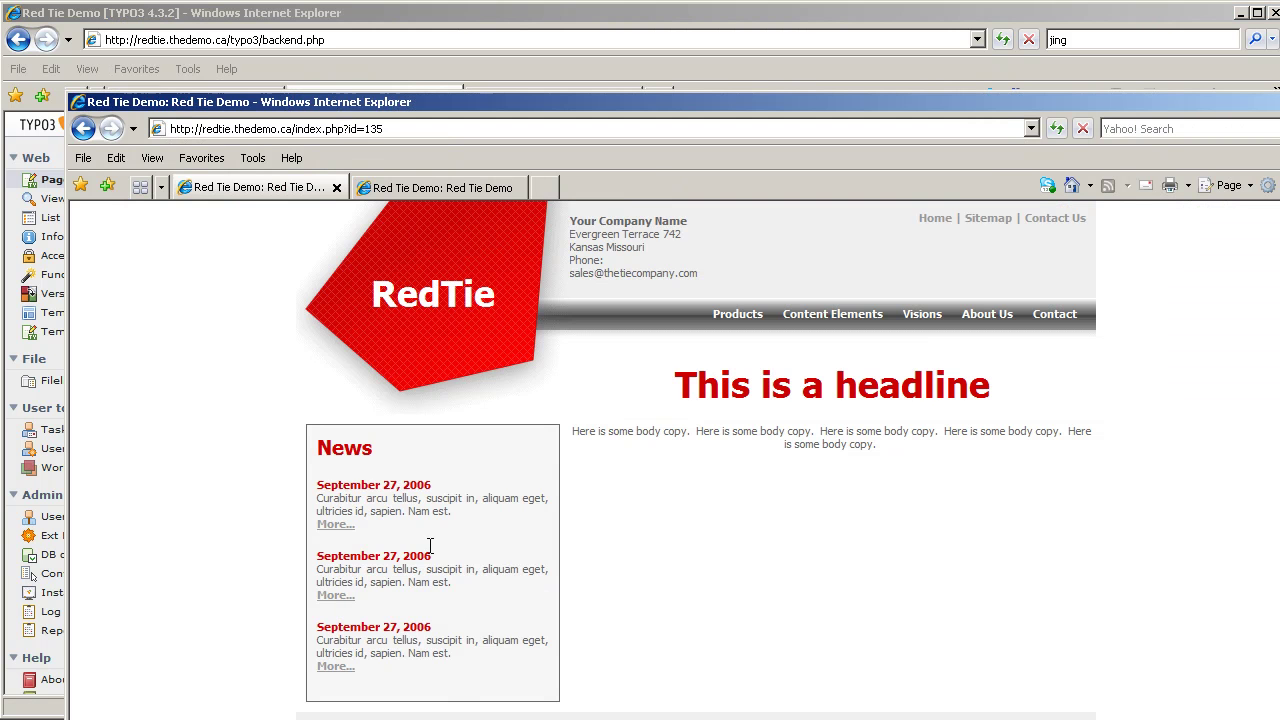
pyautogui.press('F5')
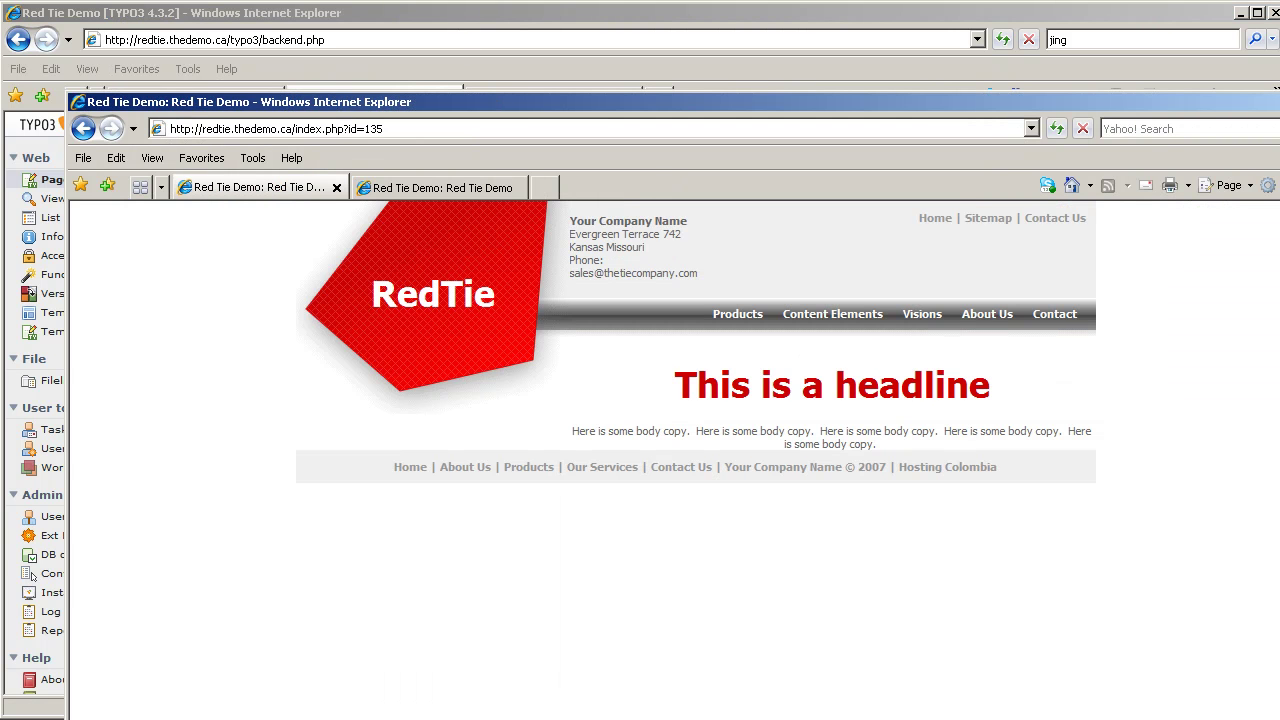
pyautogui.click(456, 10)
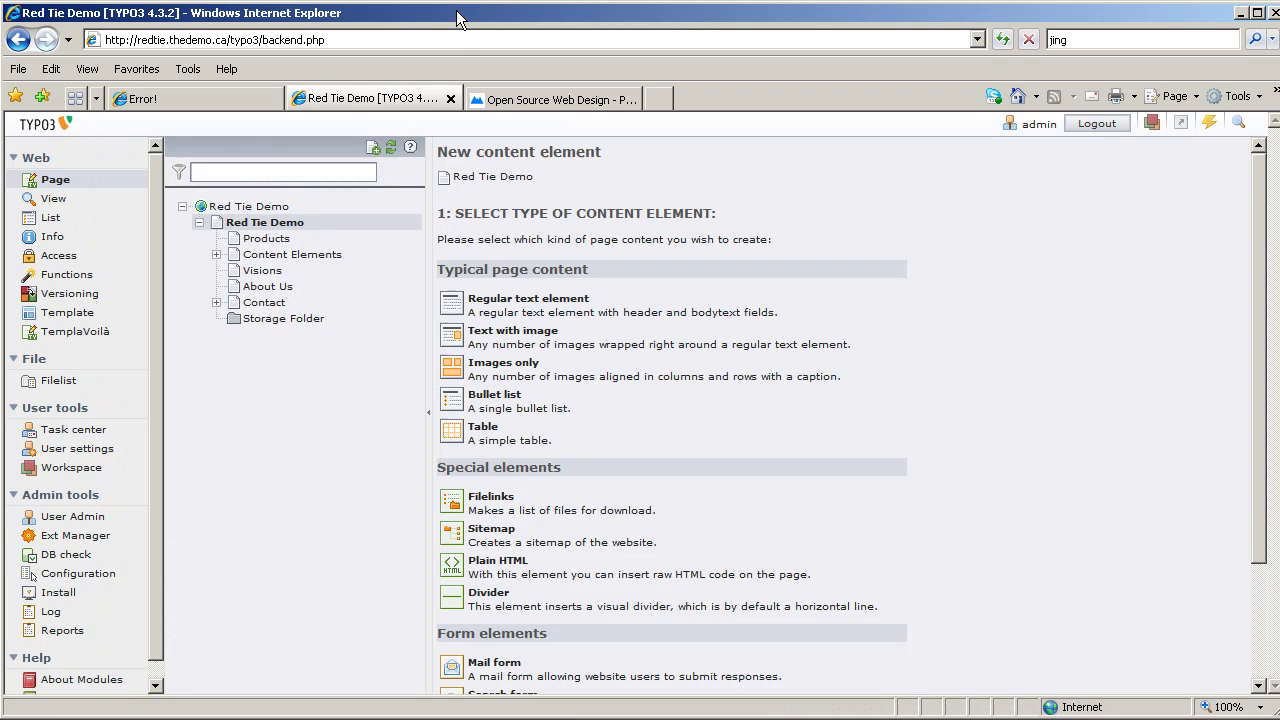
pyautogui.click(565, 716)
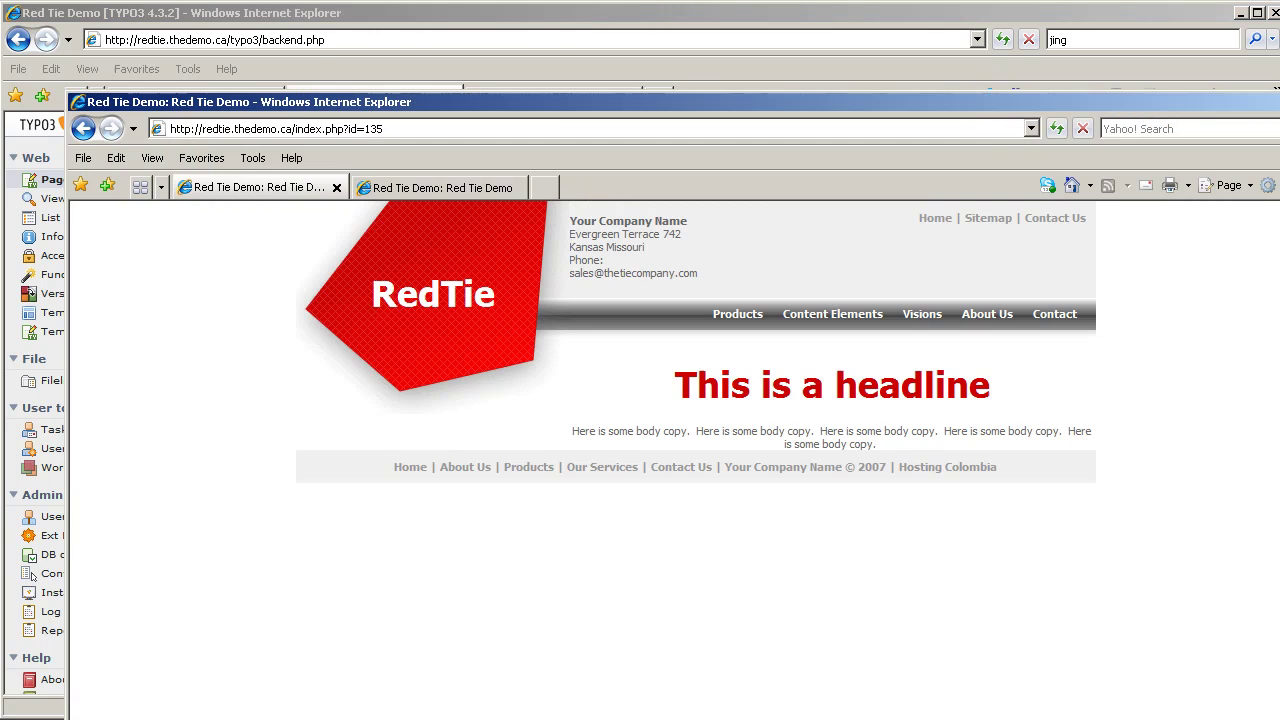
pyautogui.click(615, 18)
# Create a regular text element headed 'Headline' with body 'Some Sample TExt' and save it
pyautogui.click(505, 308)
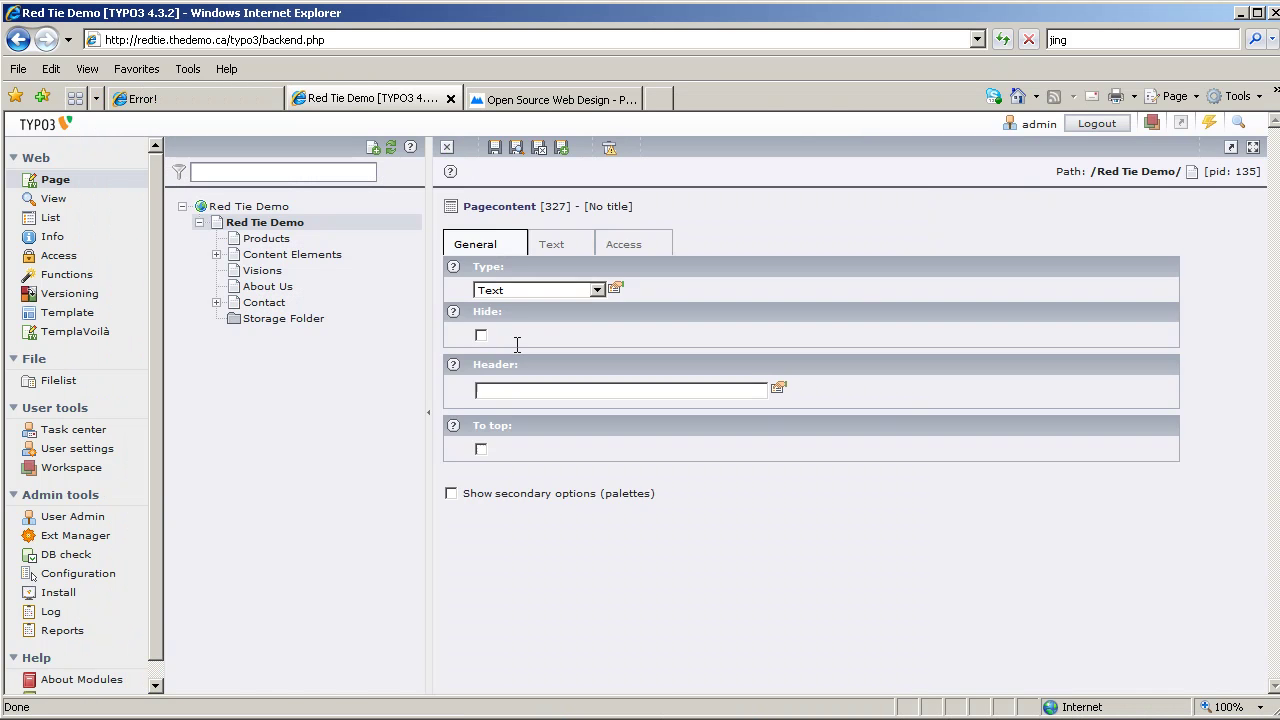
pyautogui.click(511, 389)
pyautogui.write('Headline')
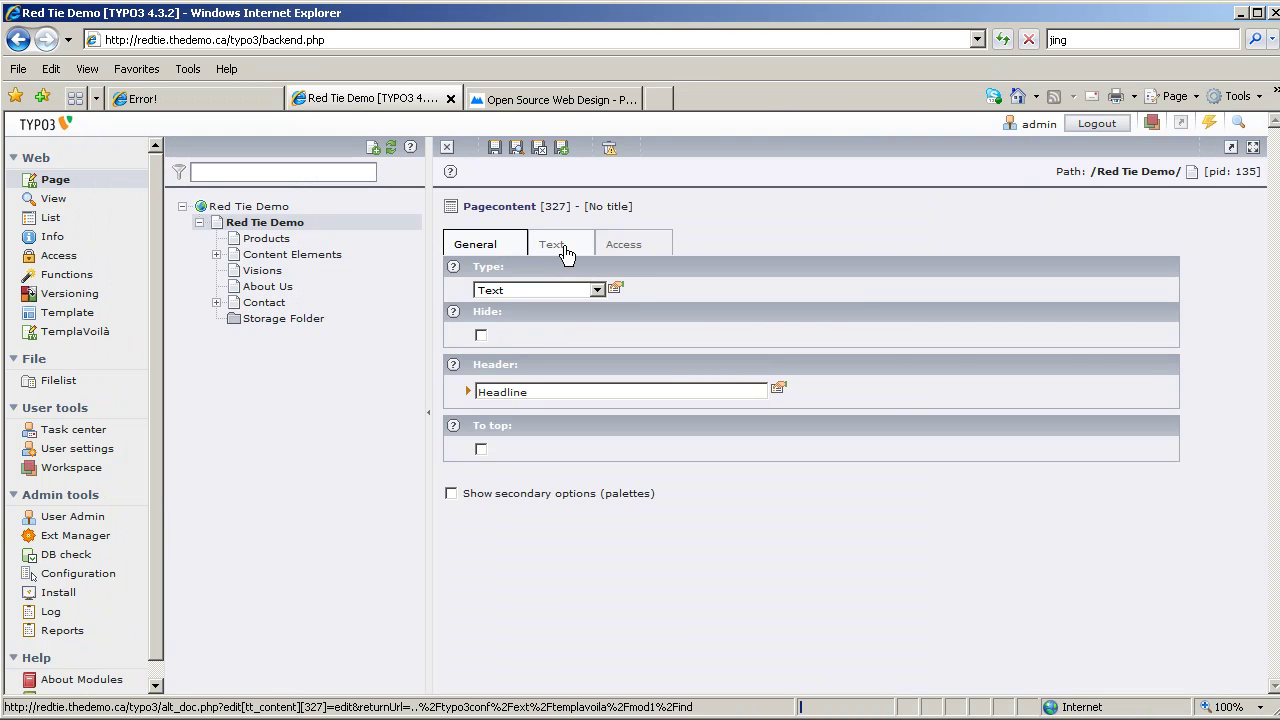
pyautogui.click(565, 254)
pyautogui.click(557, 414)
pyautogui.write('So')
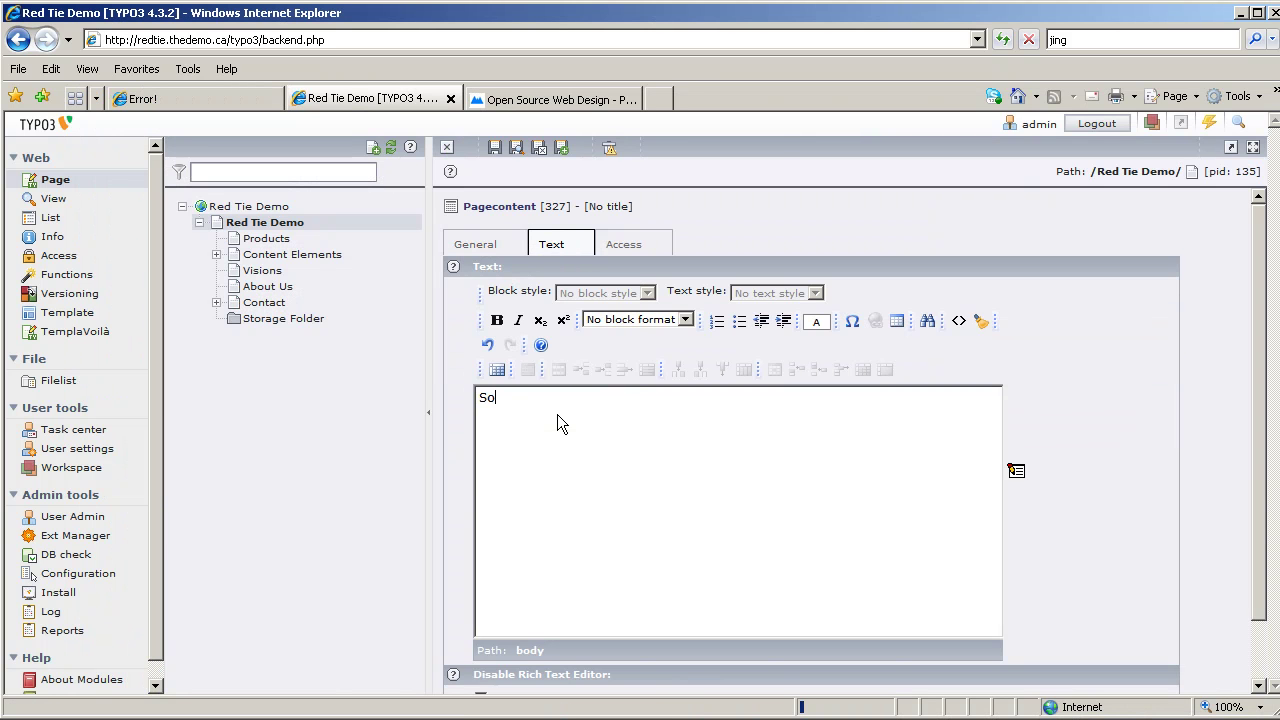
pyautogui.write('me Sample TExt')
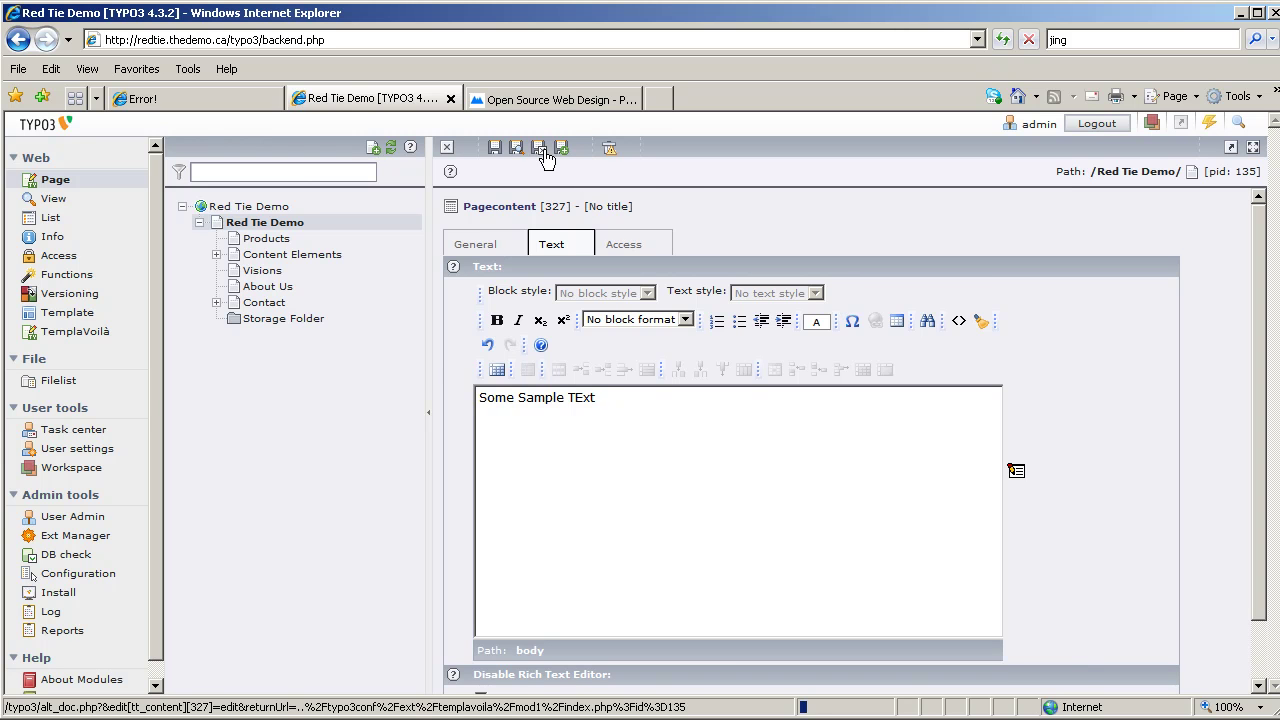
pyautogui.click(541, 150)
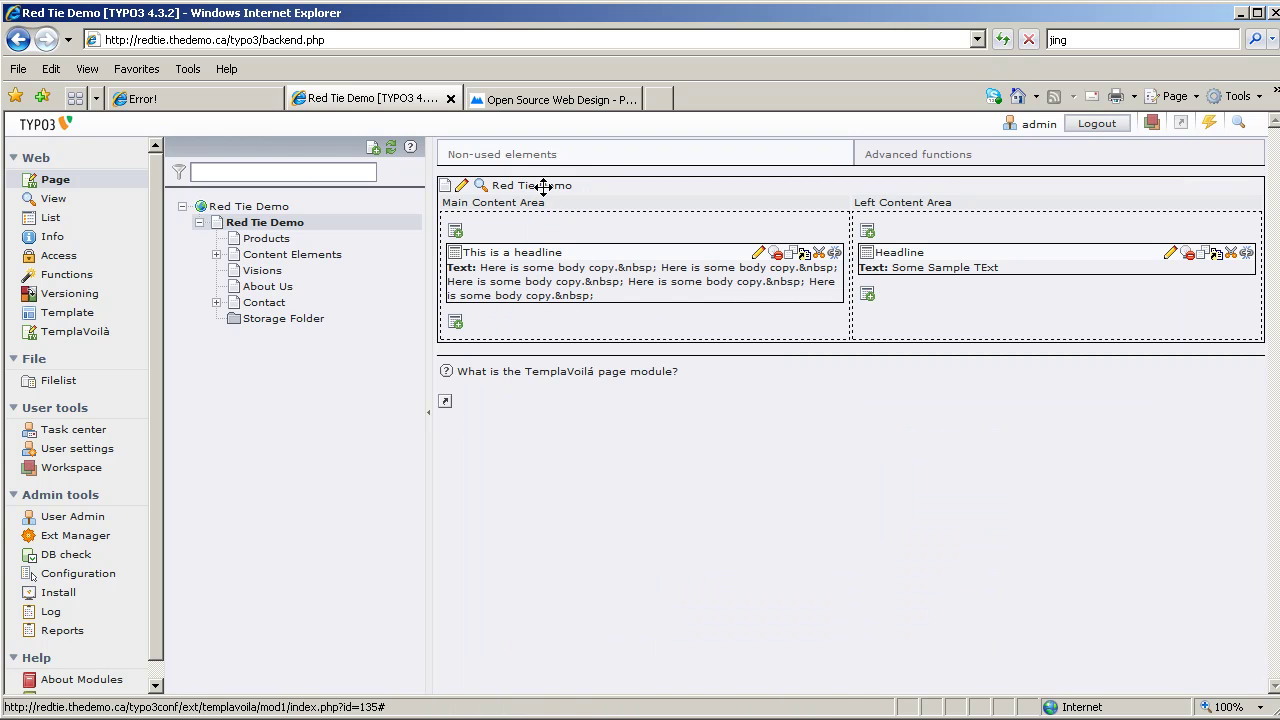